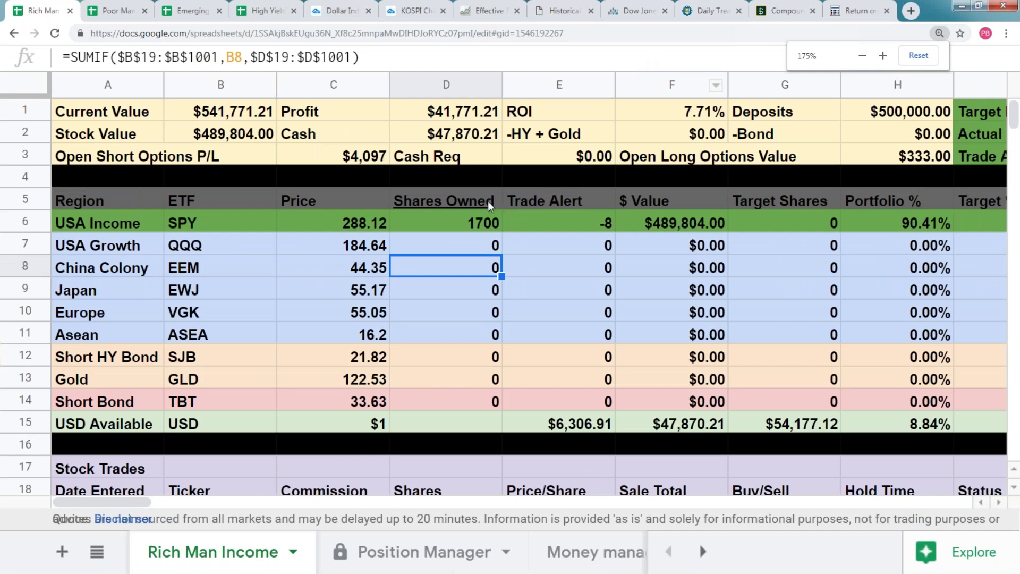
- Review the Dollar Index, KOSPI, Effective Federal Funds Rate and historical inflation rates pages
{"action": "left_click", "coordinate": [196, 318]}
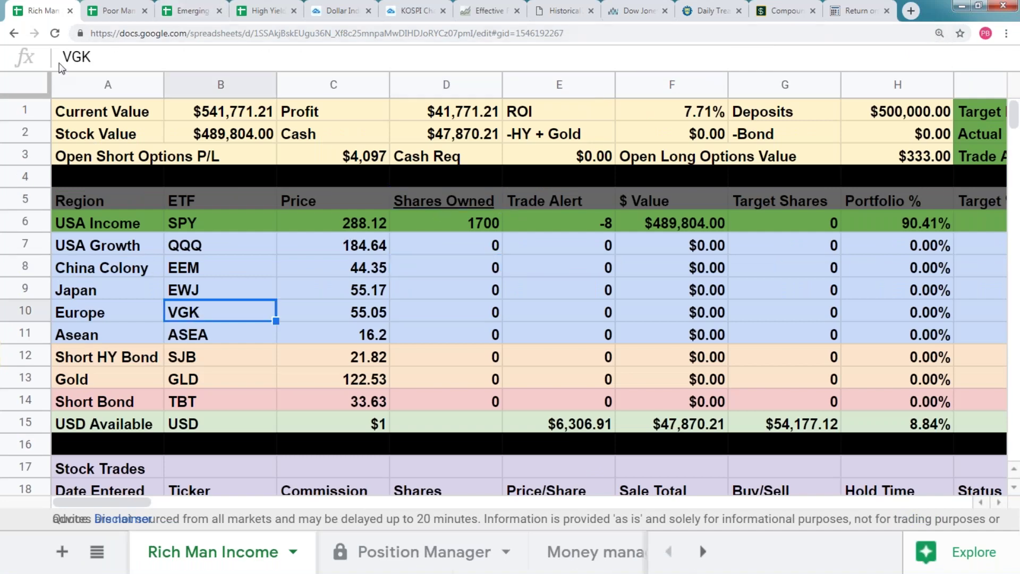
{"action": "left_click", "coordinate": [333, 15]}
{"action": "left_click", "coordinate": [413, 12]}
{"action": "left_click", "coordinate": [486, 11]}
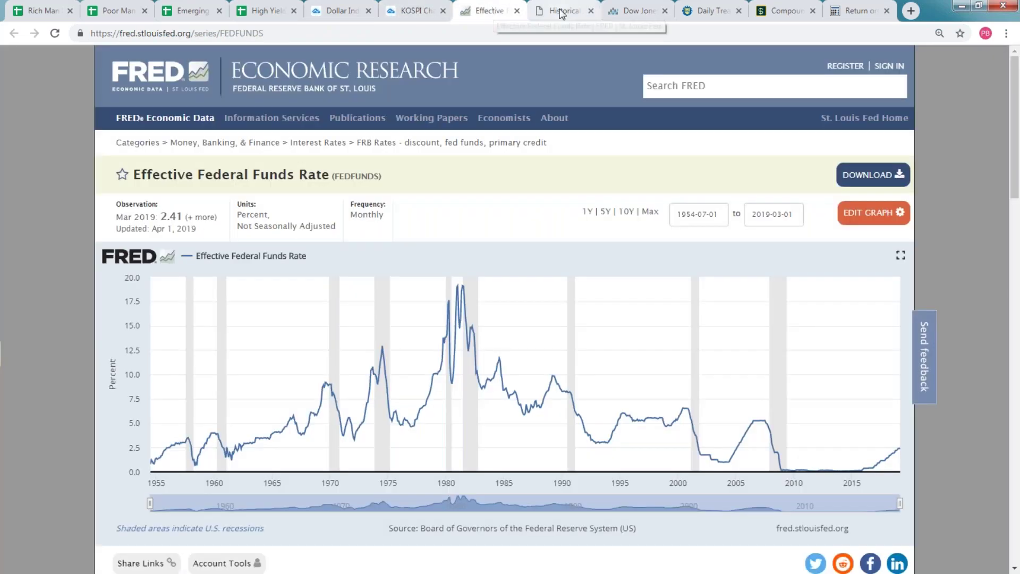
{"action": "left_click", "coordinate": [563, 13]}
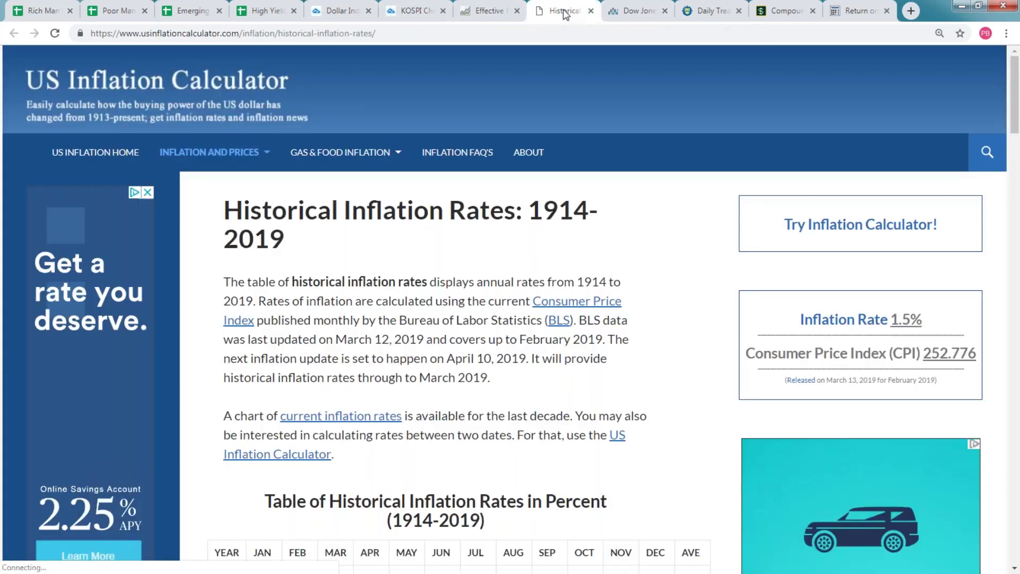
- Dismiss the advertisement on the Dow Jones 100-year chart page and display the chart for 30 years, followed by all years
{"action": "left_click", "coordinate": [626, 11]}
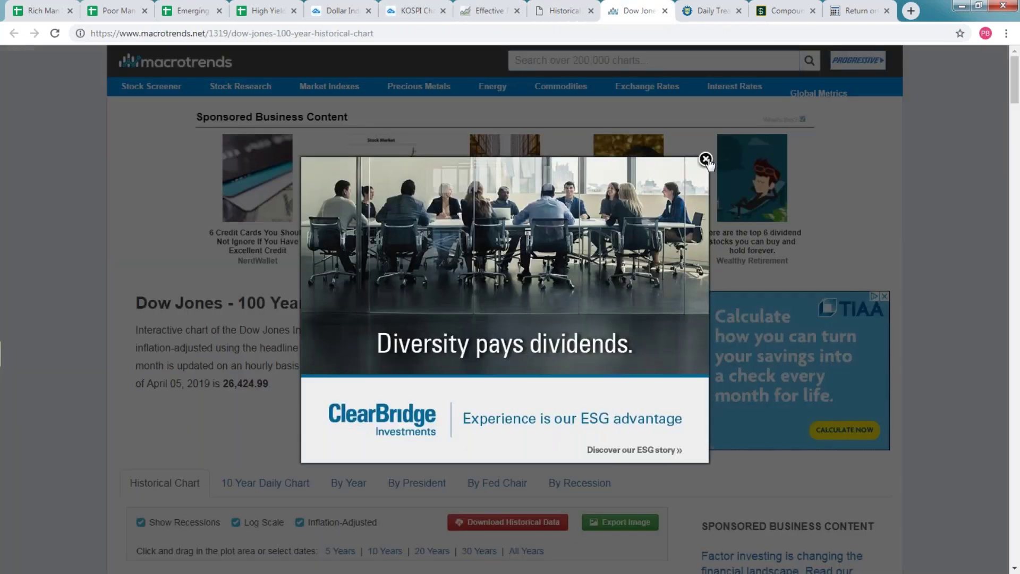
{"action": "left_click", "coordinate": [706, 159]}
{"action": "scroll", "coordinate": [69, 377], "scroll_direction": "down", "scroll_amount": 7}
{"action": "left_click", "coordinate": [479, 168]}
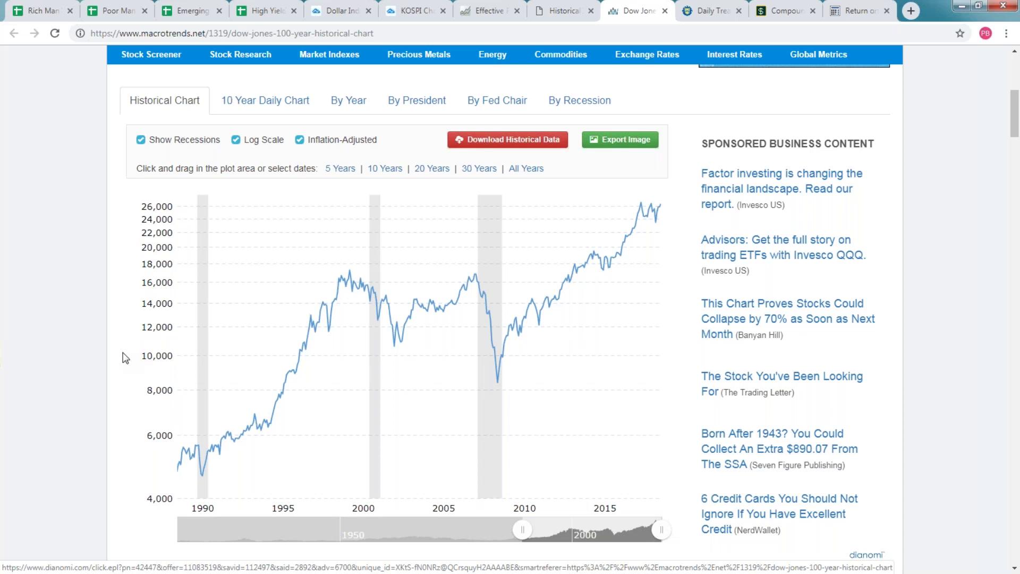
{"action": "left_click", "coordinate": [529, 170]}
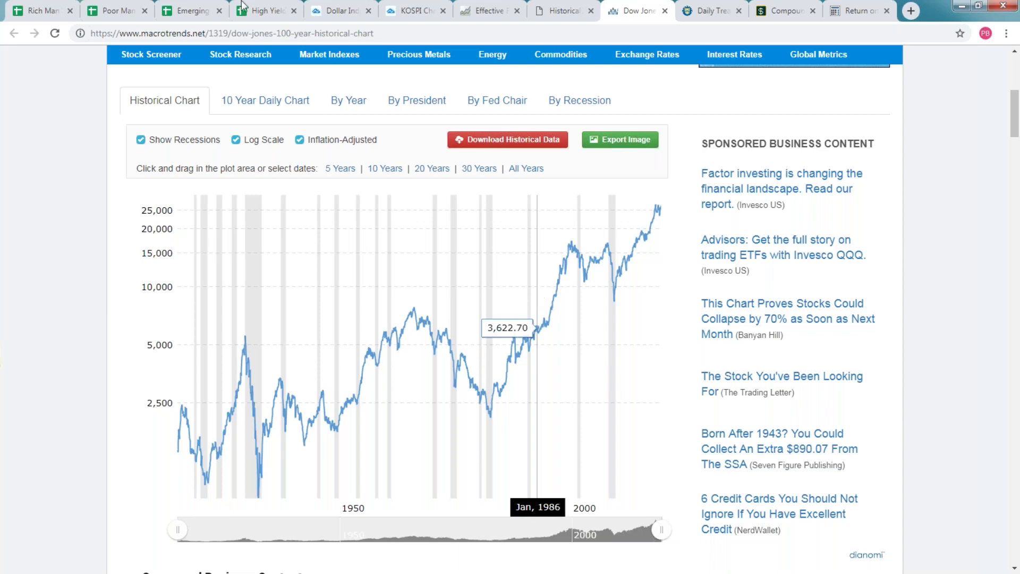
- Switch to the trading platform's SPY chart and set its interval to weekly
{"action": "left_click", "coordinate": [35, 12]}
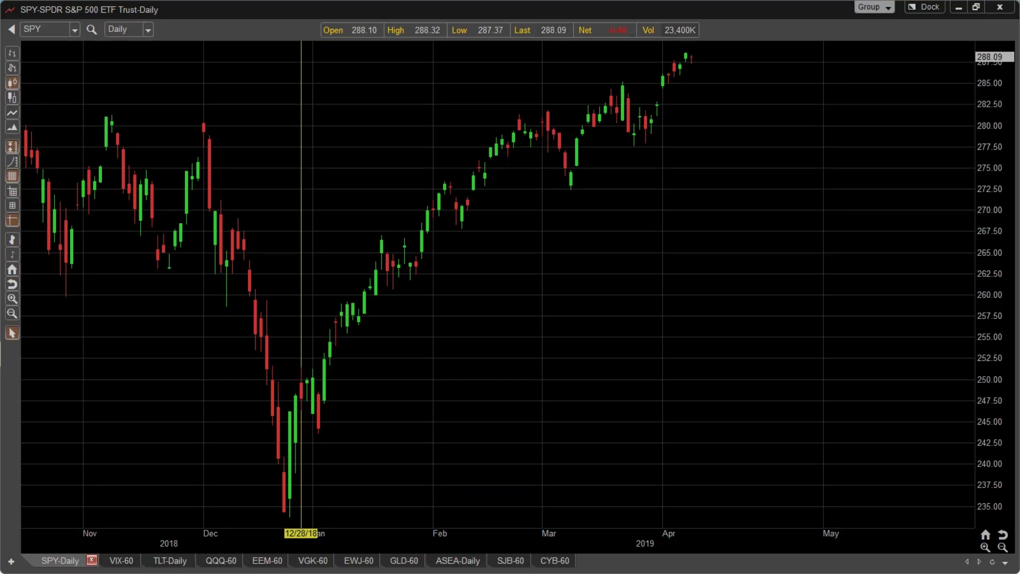
{"action": "left_click", "coordinate": [148, 29]}
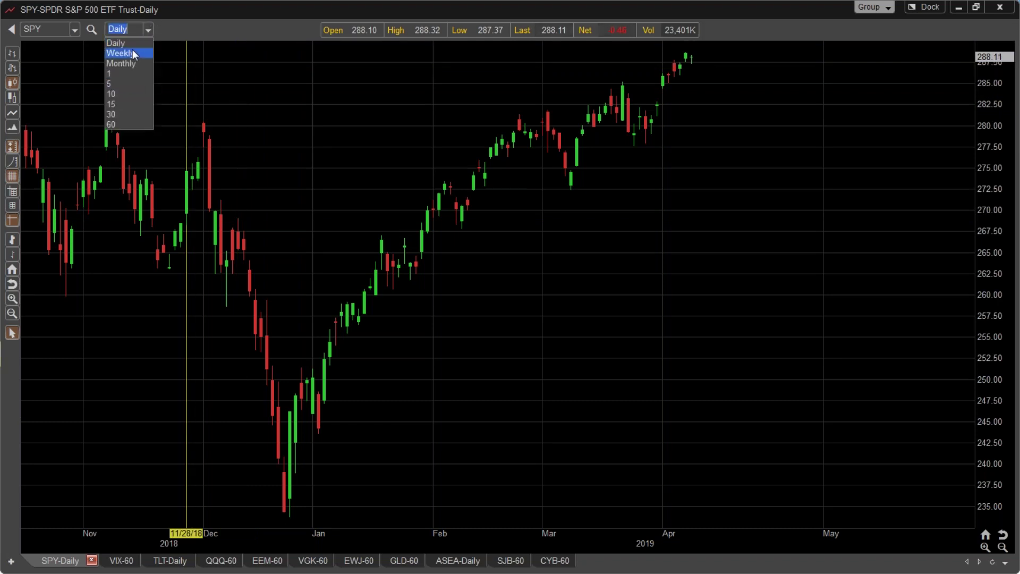
{"action": "left_click", "coordinate": [130, 53]}
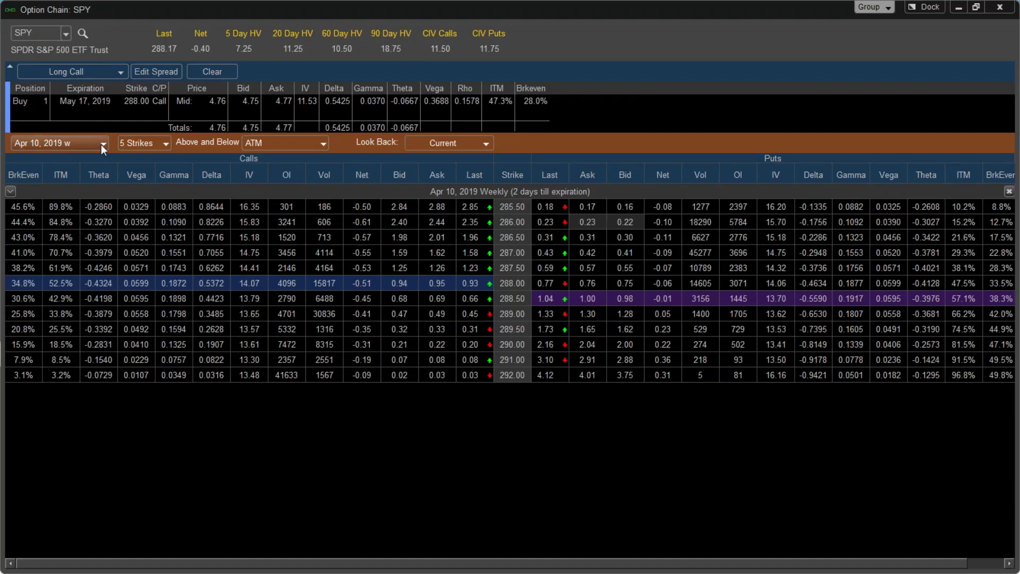
- Deselect the Apr 10, 2019 weekly expiration in the SPY option chain and return to the Google Sheets portfolio
{"action": "left_click", "coordinate": [101, 145]}
{"action": "left_click", "coordinate": [17, 168]}
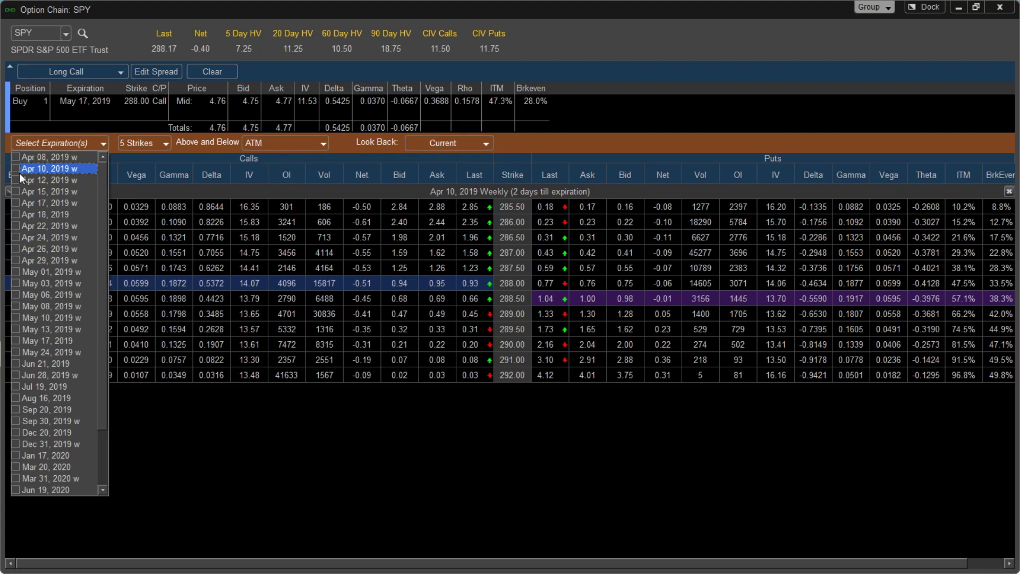
{"action": "left_click", "coordinate": [956, 12]}
{"action": "left_click", "coordinate": [956, 12]}
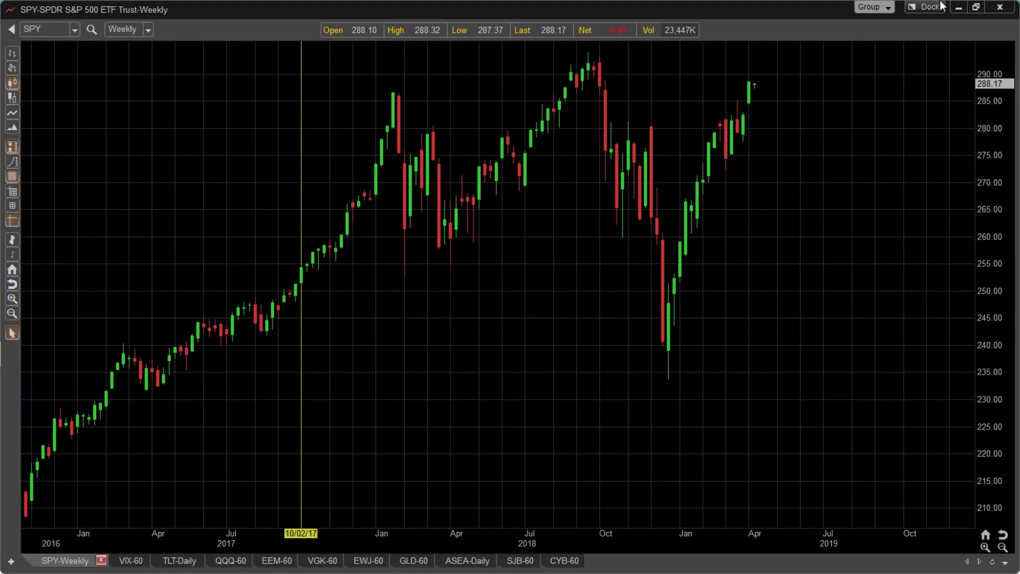
{"action": "left_click", "coordinate": [964, 8]}
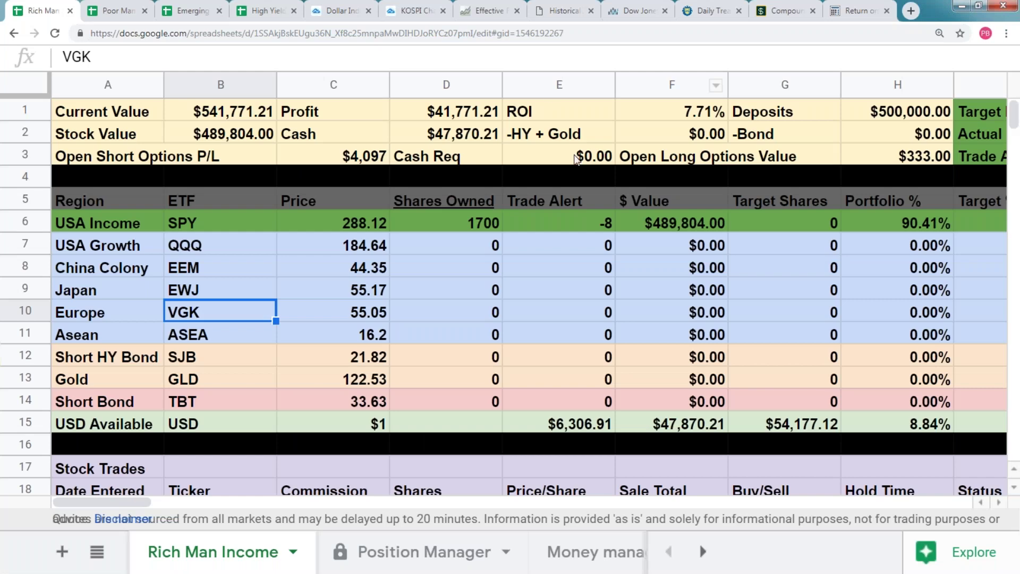
- Examine the target percentages for income, growth and cash in the Rich Man Income sheet's summary rows
{"action": "left_click_drag", "start_coordinate": [106, 501], "coordinate": [221, 526]}
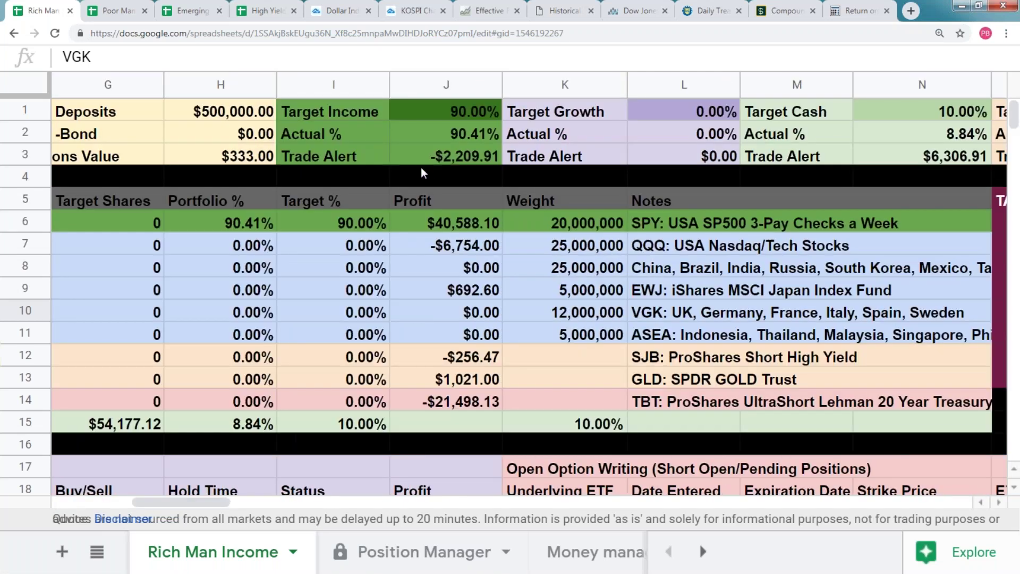
{"action": "left_click", "coordinate": [461, 109]}
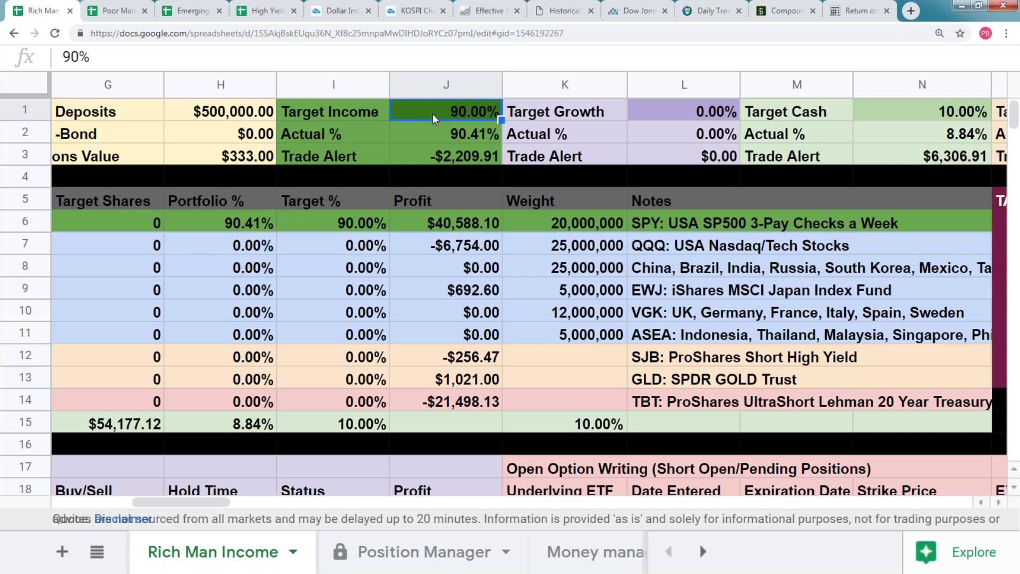
{"action": "left_click", "coordinate": [858, 115]}
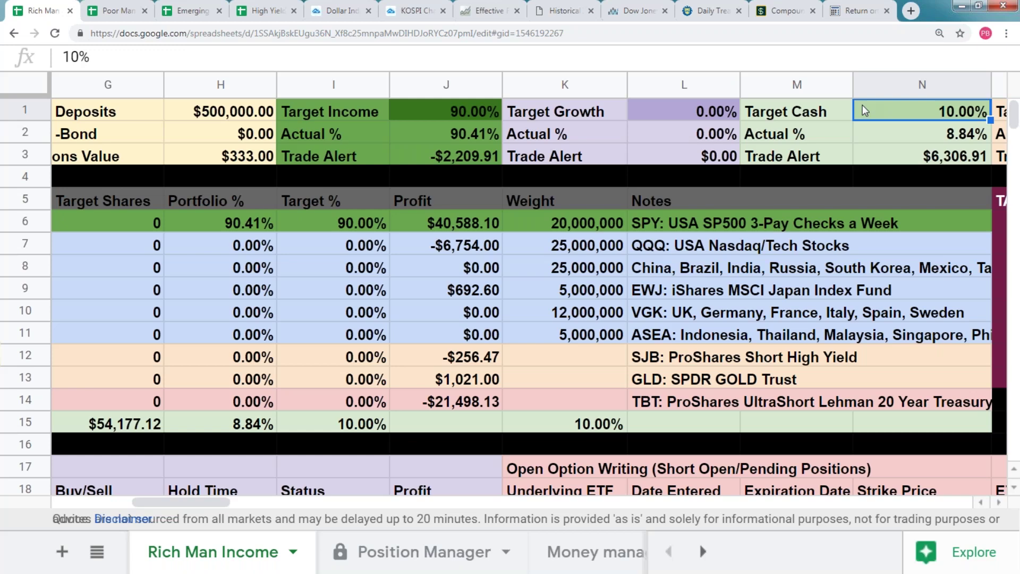
{"action": "key", "text": "Down"}
{"action": "key", "text": "Up"}
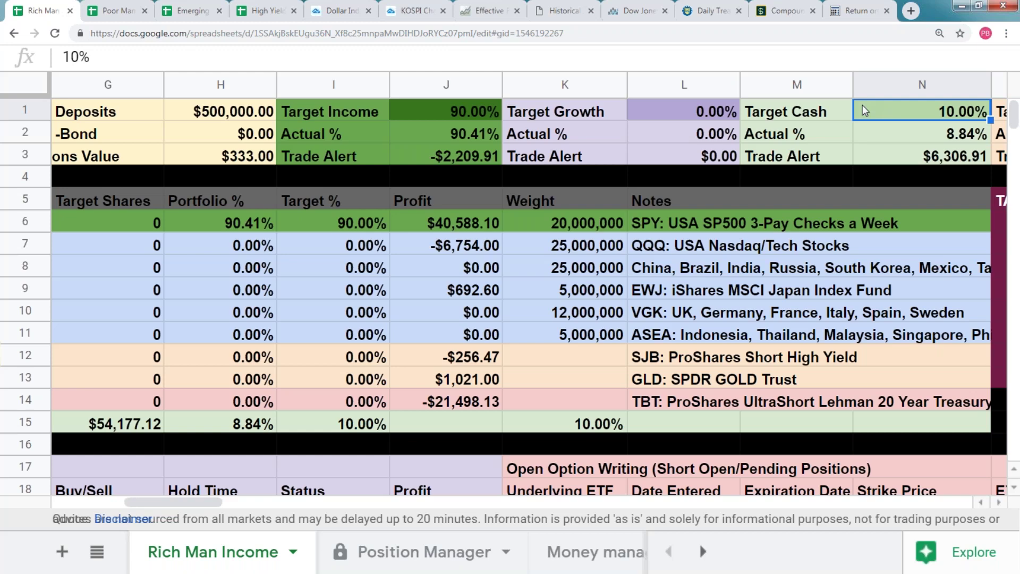
{"action": "key", "text": "Down"}
{"action": "key", "text": "Up"}
{"action": "key", "text": "Right"}
{"action": "key", "text": "Left"}
{"action": "key", "text": "Down"}
{"action": "key", "text": "Up"}
{"action": "key", "text": "Left"}
{"action": "key", "text": "Left"}
{"action": "key", "text": "Right"}
{"action": "key", "text": "Left"}
{"action": "key", "text": "Left"}
{"action": "key", "text": "Right"}
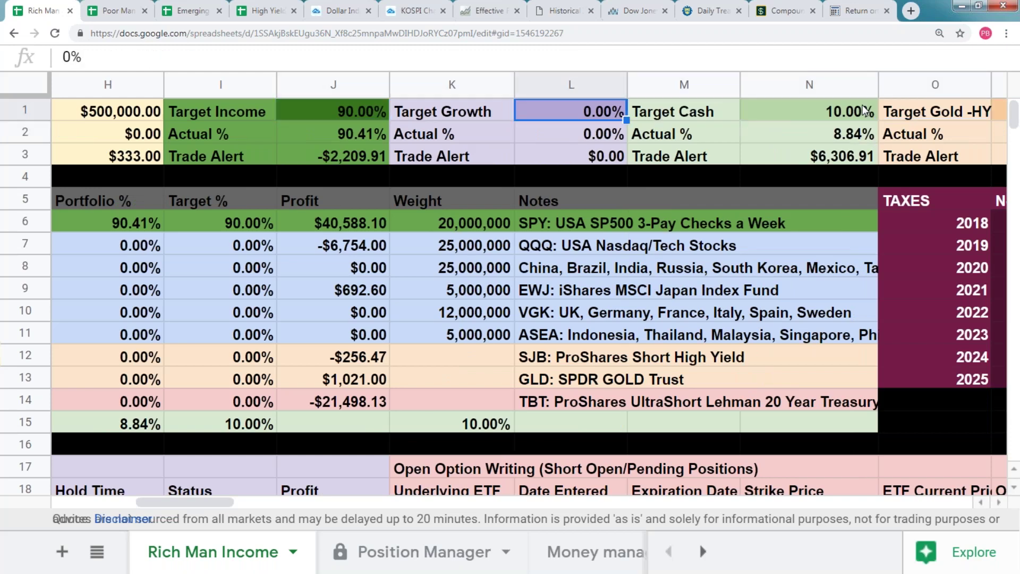
- Set the Target -Bonds allocation in cell R1 to 10%
{"action": "key", "text": "Right"}
{"action": "key", "text": "Right"}
{"action": "key", "text": "Right"}
{"action": "key", "text": "Right"}
{"action": "key", "text": "Right"}
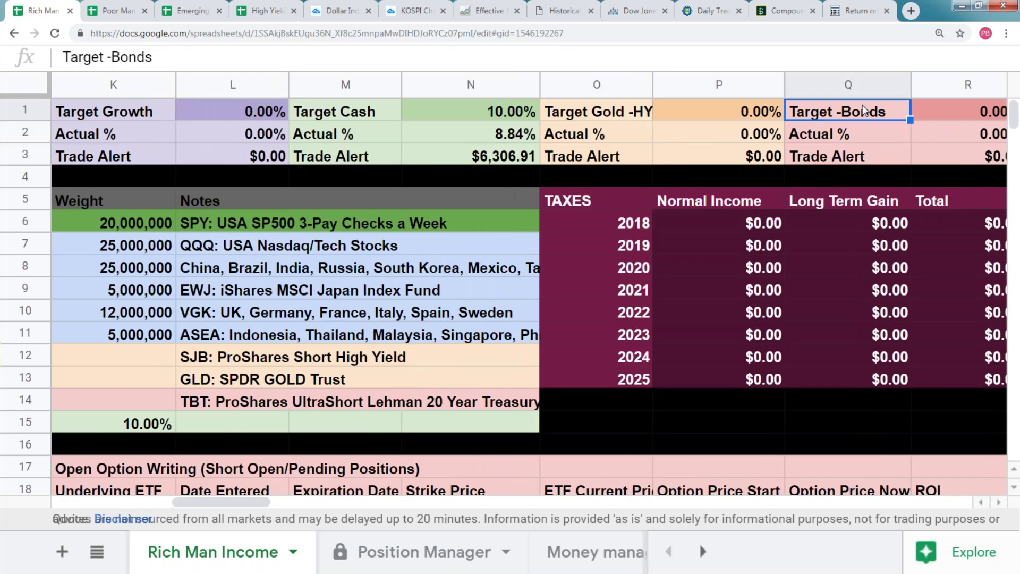
{"action": "key", "text": "Right"}
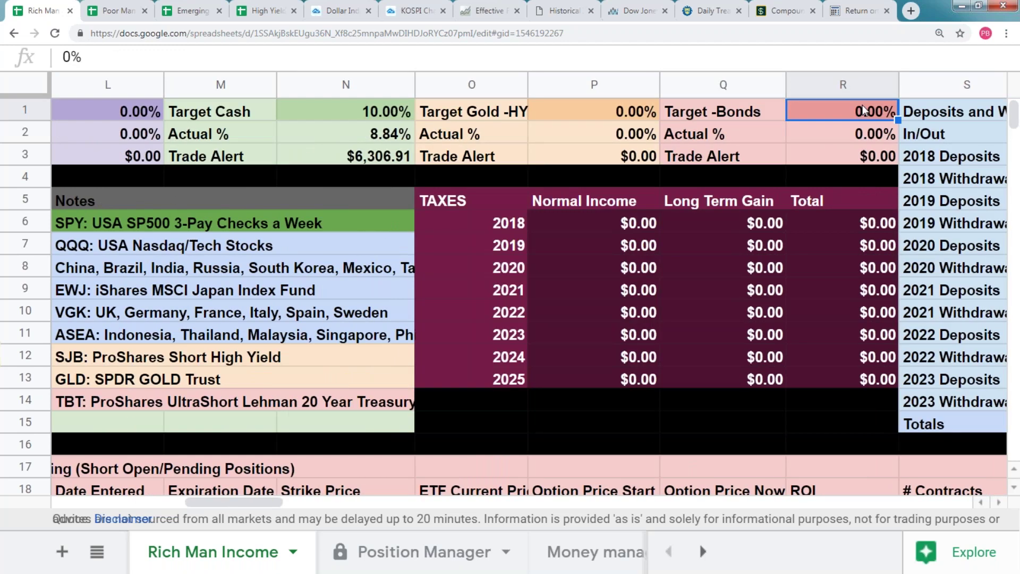
{"action": "key", "text": "Left"}
{"action": "key", "text": "Right"}
{"action": "type", "text": "10"}
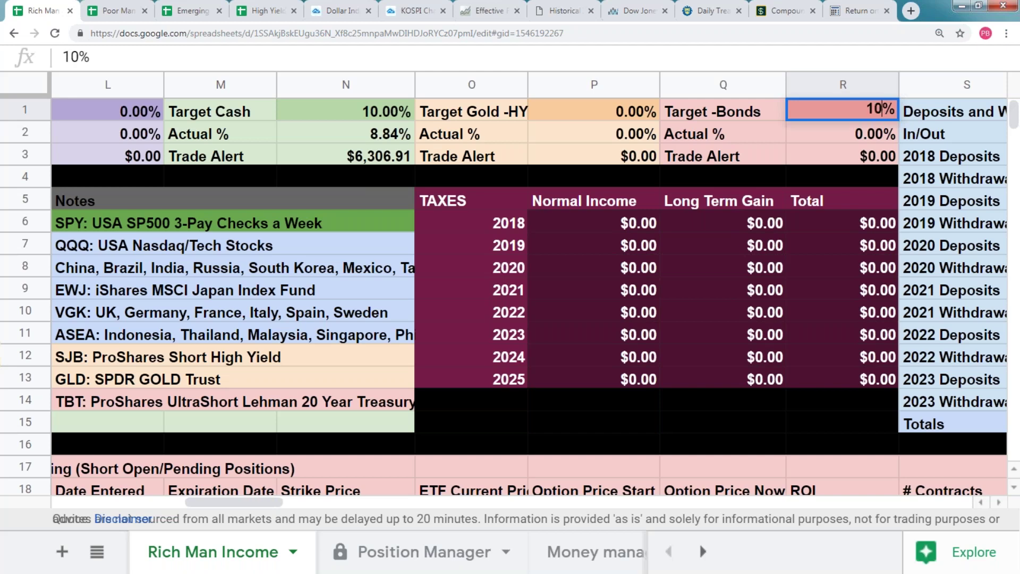
- Set the Target Income allocation in cell J1 to 80%
{"action": "key", "text": "Left"}
{"action": "key", "text": "Left"}
{"action": "key", "text": "Left"}
{"action": "key", "text": "Left"}
{"action": "key", "text": "Left"}
{"action": "key", "text": "Left"}
{"action": "key", "text": "Left"}
{"action": "key", "text": "Left"}
{"action": "key", "text": "Left"}
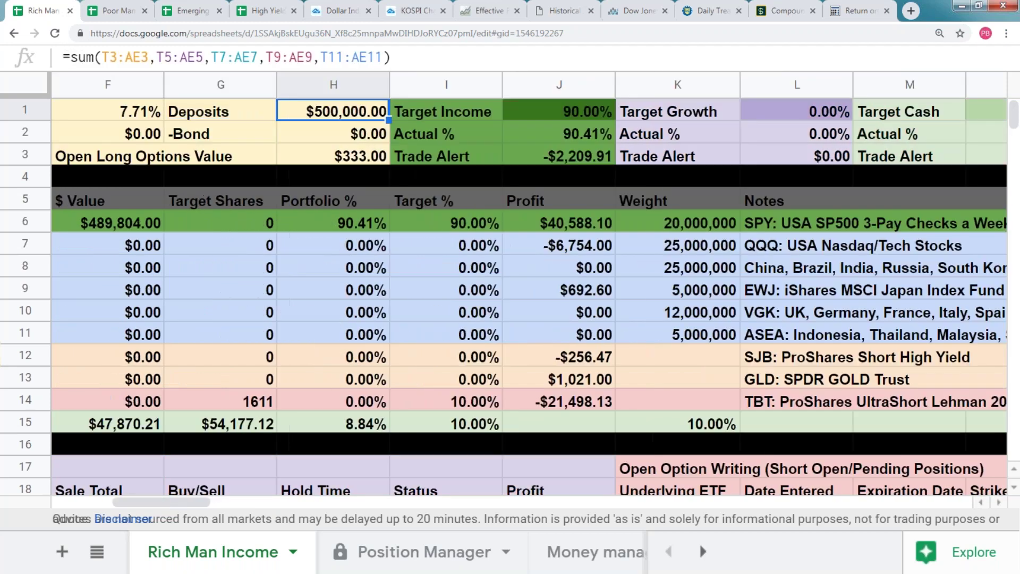
{"action": "key", "text": "Right"}
{"action": "type", "text": "80"}
{"action": "key", "text": "Return"}
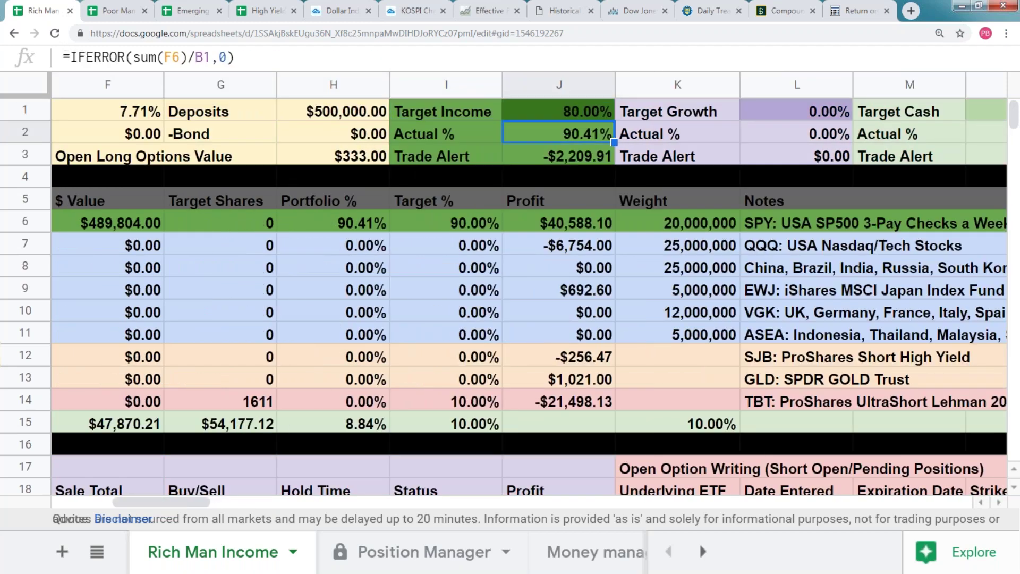
- Examine how the new targets affect the trade alerts, target shares and target percentages of the ETF rows
{"action": "key", "text": "Left"}
{"action": "key", "text": "Left"}
{"action": "key", "text": "Left"}
{"action": "key", "text": "Left"}
{"action": "key", "text": "Left"}
{"action": "key", "text": "Left"}
{"action": "key", "text": "Left"}
{"action": "key", "text": "Left"}
{"action": "key", "text": "Left"}
{"action": "key", "text": "Down"}
{"action": "key", "text": "Down"}
{"action": "key", "text": "Down"}
{"action": "key", "text": "Down"}
{"action": "key", "text": "Down"}
{"action": "key", "text": "Down"}
{"action": "key", "text": "Down"}
{"action": "key", "text": "Down"}
{"action": "key", "text": "Down"}
{"action": "key", "text": "Down"}
{"action": "key", "text": "Down"}
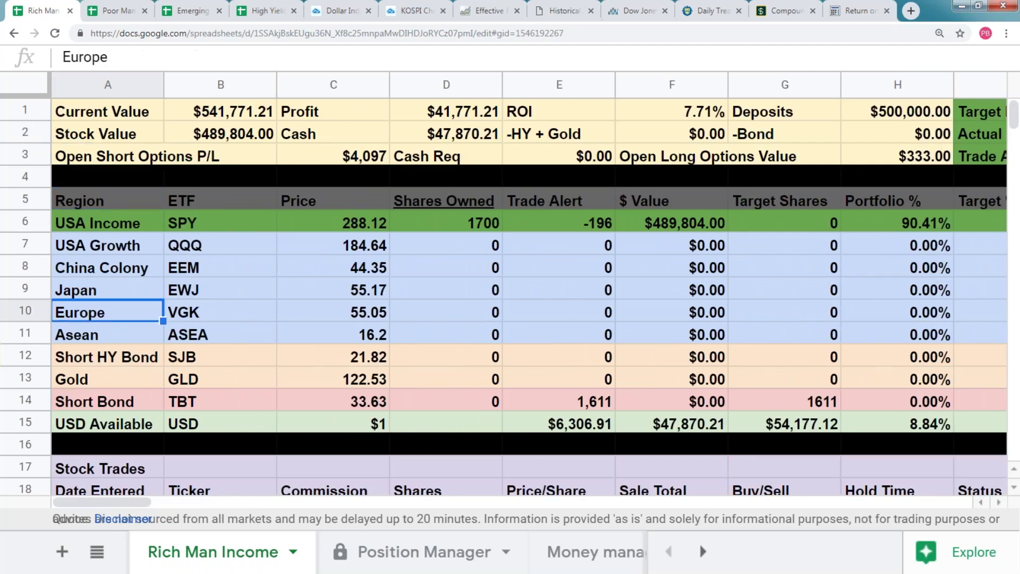
{"action": "key", "text": "Down"}
{"action": "key", "text": "Right"}
{"action": "key", "text": "Left"}
{"action": "key", "text": "Up"}
{"action": "key", "text": "Up"}
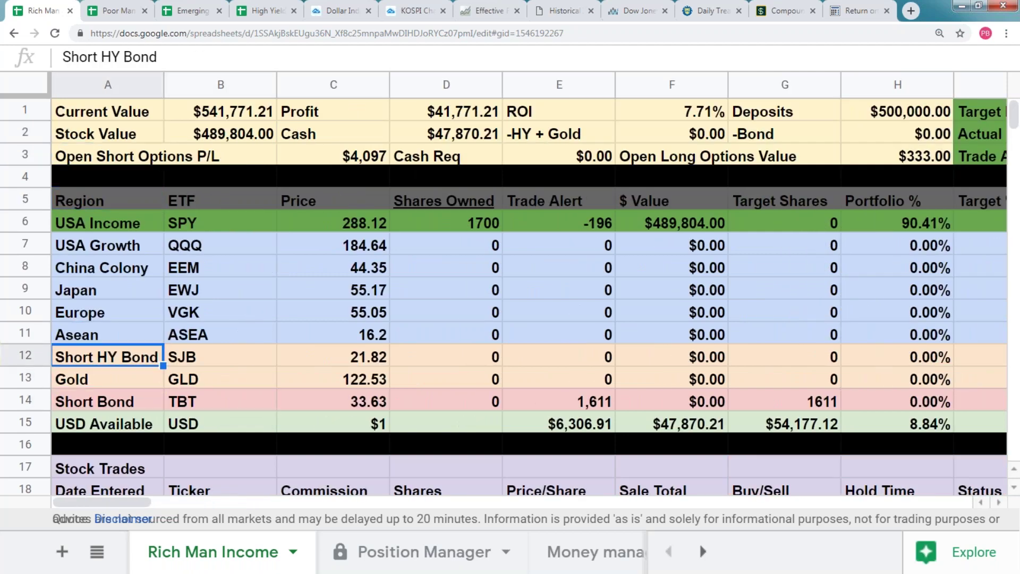
{"action": "key", "text": "Up"}
{"action": "key", "text": "Right"}
{"action": "key", "text": "Right"}
{"action": "key", "text": "Right"}
{"action": "key", "text": "Right"}
{"action": "key", "text": "Right"}
{"action": "key", "text": "Right"}
{"action": "key", "text": "Right"}
{"action": "key", "text": "Right"}
{"action": "key", "text": "Right"}
{"action": "key", "text": "Right"}
{"action": "key", "text": "Right"}
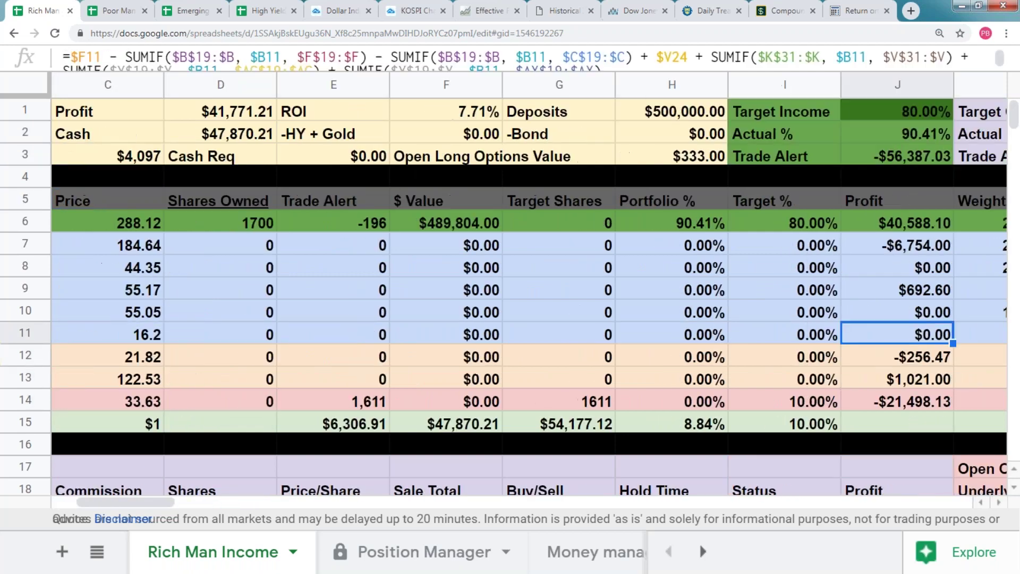
- Restore Target Income to 90% and Target -Bonds to 0%
{"action": "key", "text": "ctrl+Up"}
{"action": "key", "text": "Left"}
{"action": "key", "text": "Right"}
{"action": "key", "text": "Right"}
{"action": "key", "text": "Right"}
{"action": "key", "text": "Right"}
{"action": "key", "text": "Right"}
{"action": "key", "text": "Right"}
{"action": "key", "text": "Right"}
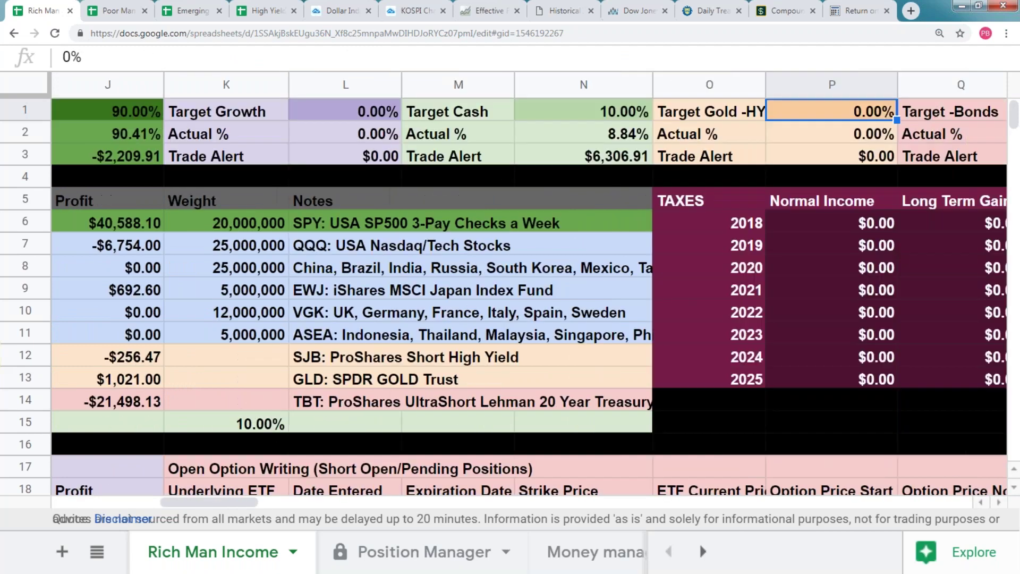
{"action": "key", "text": "Left"}
{"action": "key", "text": "Left"}
- Enter 1.15 as the Option Price End of the closed 287-strike position expiring 4/8/2019
{"action": "key", "text": "Down"}
{"action": "key", "text": "Down"}
{"action": "key", "text": "Down"}
{"action": "key", "text": "Down"}
{"action": "key", "text": "Down"}
{"action": "key", "text": "Down"}
{"action": "key", "text": "Down"}
{"action": "key", "text": "Down"}
{"action": "key", "text": "Down"}
{"action": "key", "text": "Down"}
{"action": "key", "text": "Down"}
{"action": "key", "text": "Down"}
{"action": "key", "text": "Down"}
{"action": "key", "text": "Down"}
{"action": "key", "text": "Down"}
{"action": "key", "text": "Down"}
{"action": "key", "text": "Down"}
{"action": "key", "text": "Down"}
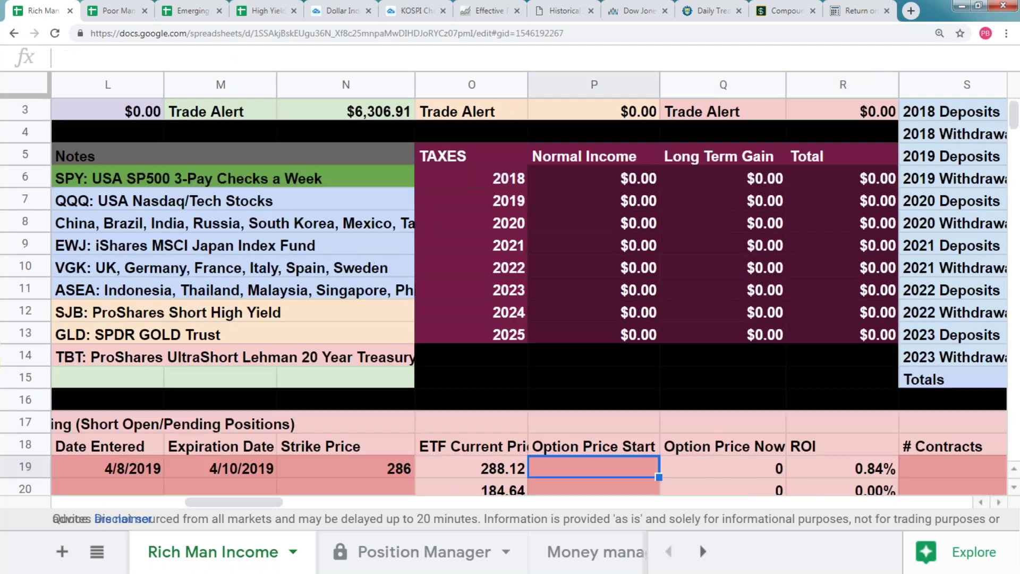
{"action": "key", "text": "Left"}
{"action": "key", "text": "Up"}
{"action": "key", "text": "Up"}
{"action": "key", "text": "Up"}
{"action": "key", "text": "Up"}
{"action": "key", "text": "Up"}
{"action": "key", "text": "Up"}
{"action": "key", "text": "Up"}
{"action": "key", "text": "Up"}
{"action": "key", "text": "Up"}
{"action": "key", "text": "Up"}
{"action": "key", "text": "Up"}
{"action": "key", "text": "Up"}
{"action": "key", "text": "Up"}
{"action": "key", "text": "Up"}
{"action": "key", "text": "Up"}
{"action": "key", "text": "Up"}
{"action": "key", "text": "Up"}
{"action": "key", "text": "Up"}
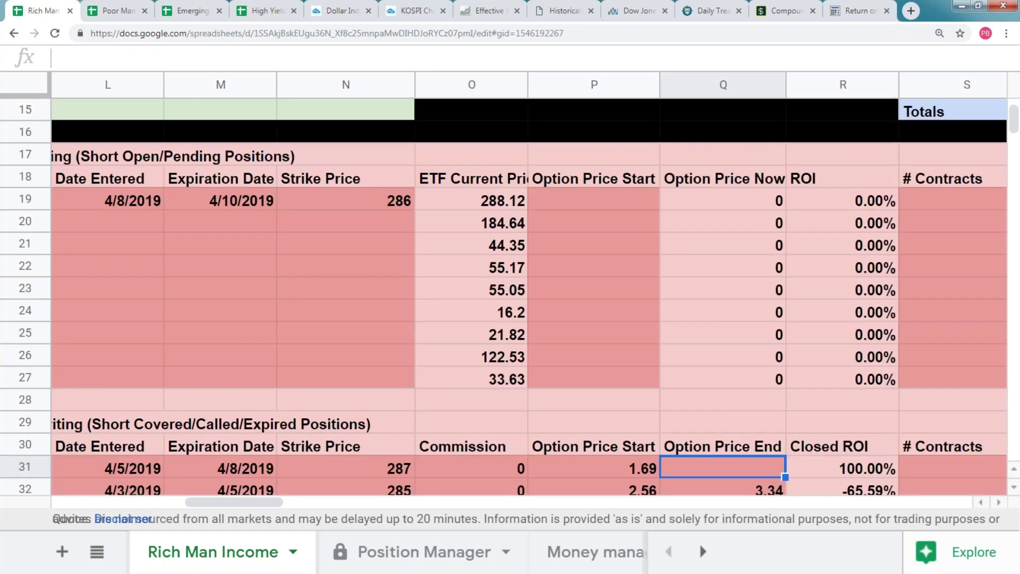
{"action": "type", "text": "1.15"}
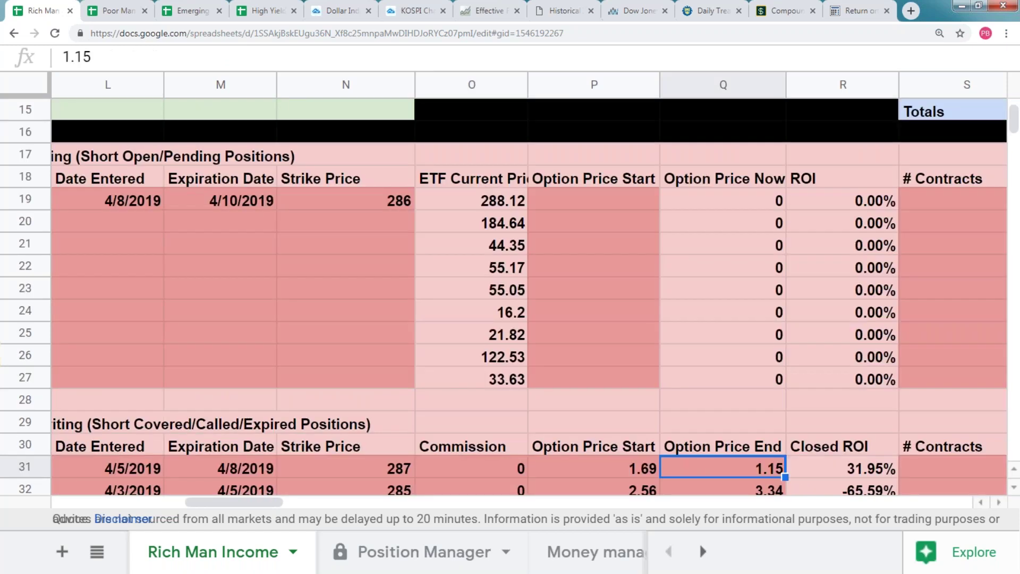
- Enter 2.41 as the Option Price Start of the open 286-strike position expiring 4/10/2019
{"action": "left_click", "coordinate": [594, 200]}
{"action": "type", "text": "2.41"}
{"action": "key", "text": "Up"}
{"action": "key", "text": "Up"}
{"action": "key", "text": "Up"}
{"action": "key", "text": "Up"}
{"action": "key", "text": "Up"}
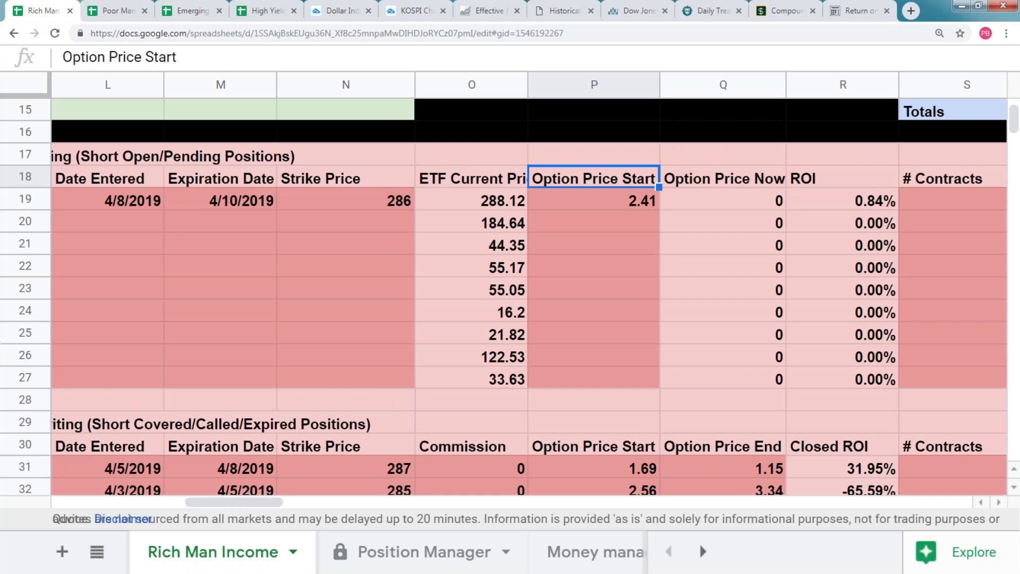
- Review the account summary and the SPY row at the start of the Rich Man Income sheet
{"action": "key", "text": "Up"}
{"action": "key", "text": "Up"}
{"action": "key", "text": "Up"}
{"action": "key", "text": "Up"}
{"action": "key", "text": "Up"}
{"action": "key", "text": "Up"}
{"action": "key", "text": "Up"}
{"action": "key", "text": "Up"}
{"action": "key", "text": "Up"}
{"action": "key", "text": "Up"}
{"action": "key", "text": "Up"}
{"action": "key", "text": "Up"}
{"action": "key", "text": "Up"}
{"action": "key", "text": "Left"}
{"action": "key", "text": "Left"}
{"action": "key", "text": "Left"}
{"action": "key", "text": "Left"}
{"action": "key", "text": "Left"}
{"action": "key", "text": "Left"}
{"action": "key", "text": "Left"}
{"action": "key", "text": "Left"}
{"action": "key", "text": "Left"}
{"action": "key", "text": "Left"}
{"action": "key", "text": "Left"}
{"action": "key", "text": "Left"}
{"action": "key", "text": "Left"}
{"action": "key", "text": "Left"}
{"action": "key", "text": "Left"}
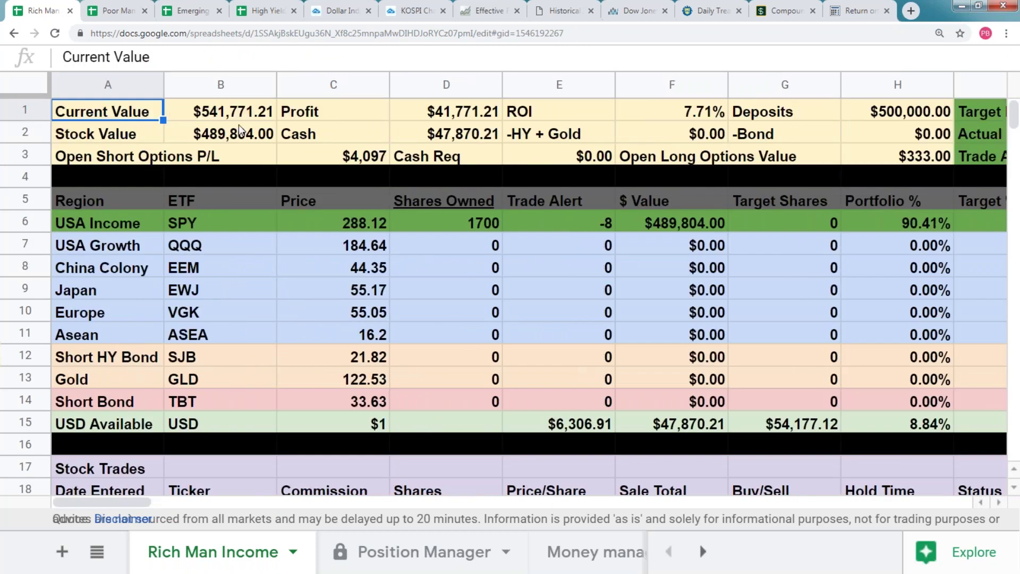
{"action": "key", "text": "Down"}
{"action": "key", "text": "Down"}
{"action": "key", "text": "Down"}
{"action": "key", "text": "Down"}
{"action": "key", "text": "Down"}
{"action": "key", "text": "Right"}
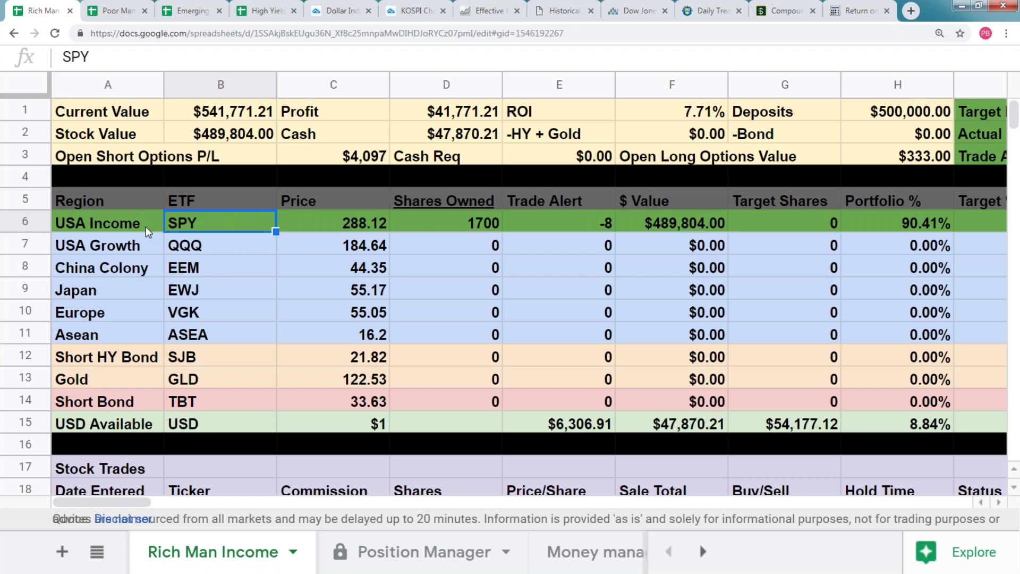
- Switch to the Poor Man Income spreadsheet and check the portfolio's ROI in the account summary
{"action": "left_click", "coordinate": [114, 14]}
{"action": "left_click", "coordinate": [340, 298]}
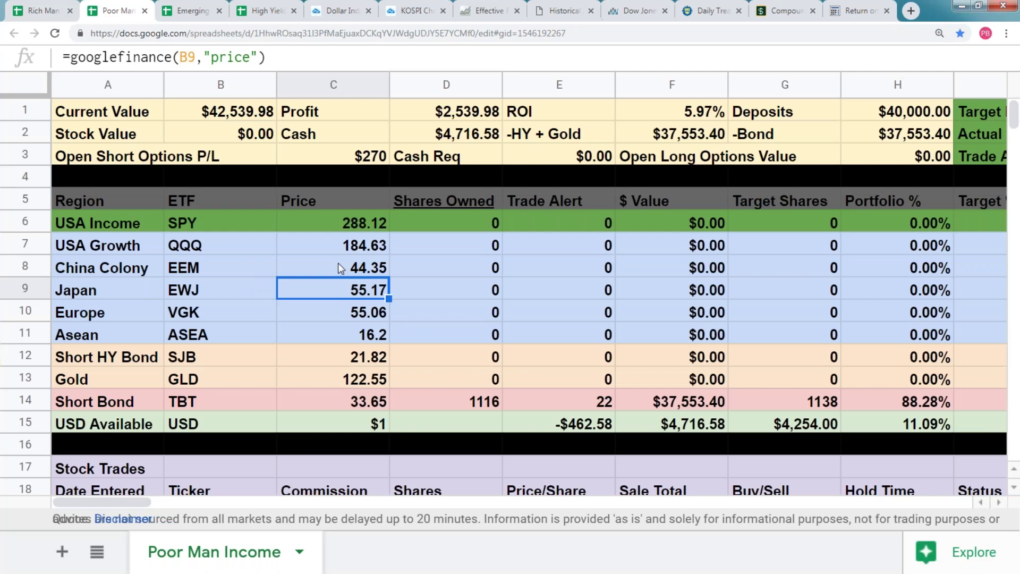
{"action": "key", "text": "Right"}
{"action": "key", "text": "Right"}
{"action": "key", "text": "Right"}
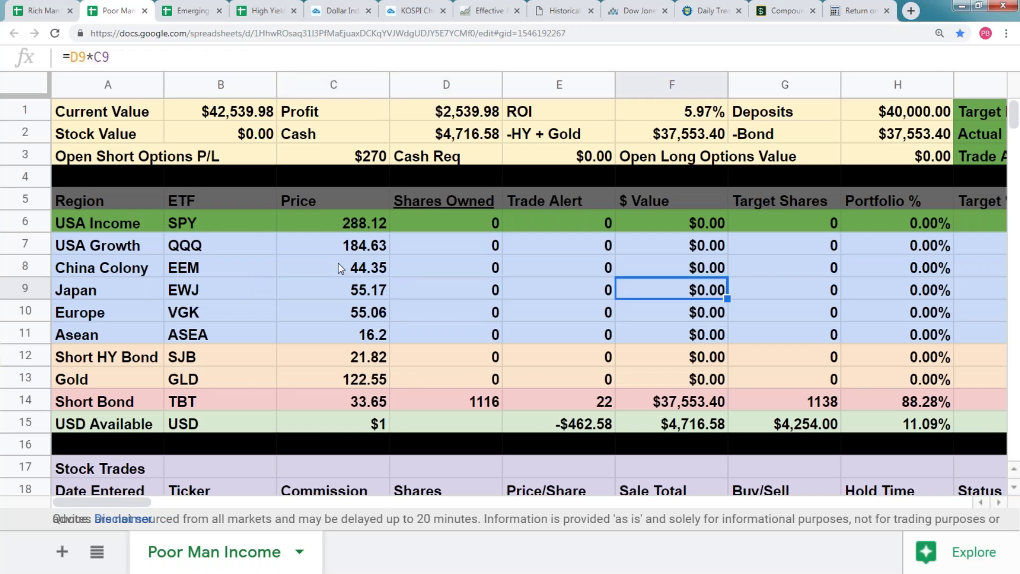
{"action": "key", "text": "Up"}
{"action": "key", "text": "Up"}
{"action": "key", "text": "Up"}
{"action": "key", "text": "Up"}
{"action": "key", "text": "Up"}
{"action": "key", "text": "Up"}
{"action": "key", "text": "Up"}
{"action": "key", "text": "Up"}
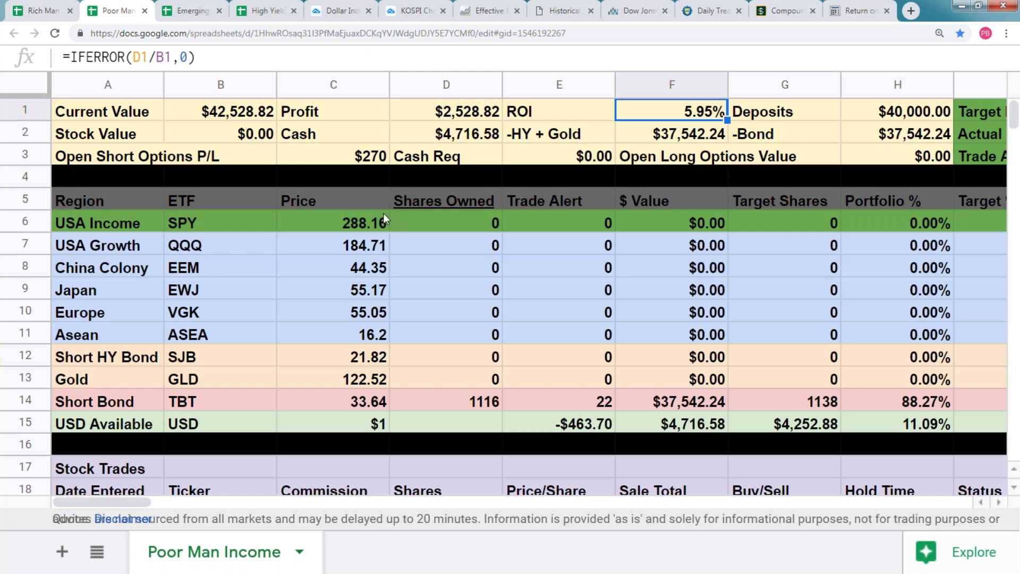
- Return to the Rich Man Income spreadsheet and highlight the account summary and ETF table, A1:H15
{"action": "left_click", "coordinate": [42, 10]}
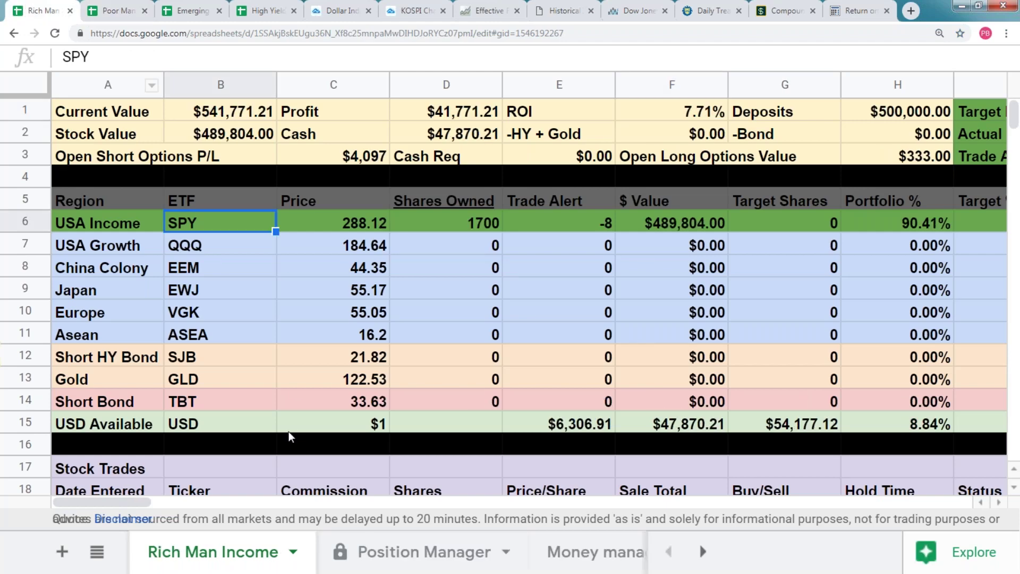
{"action": "left_click", "coordinate": [295, 386]}
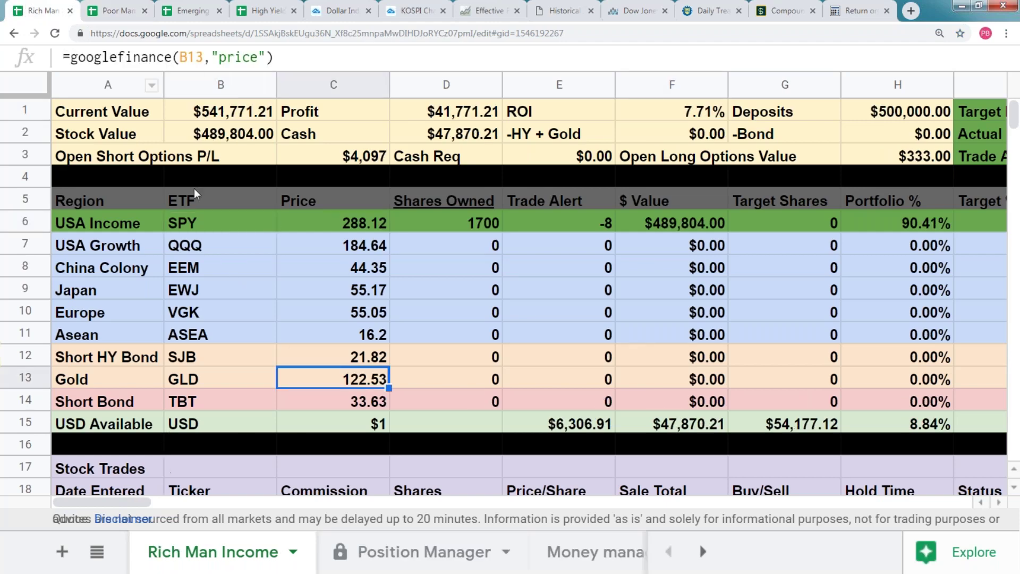
{"action": "left_click_drag", "start_coordinate": [95, 114], "coordinate": [876, 423]}
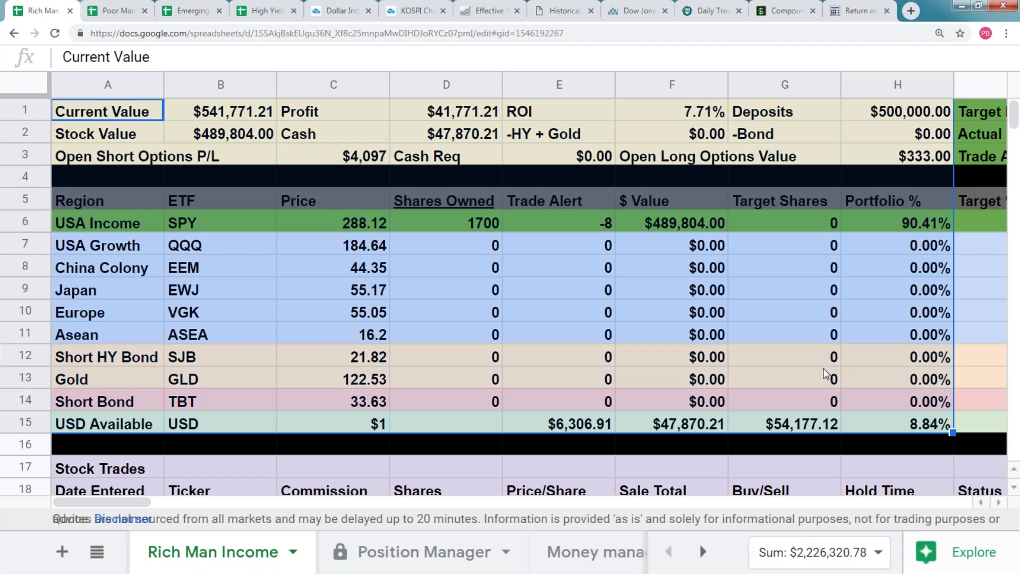
- Examine the share quantities of the 2/28/2019 SPY buy and sell entries in the Stock Trades log
{"action": "scroll", "coordinate": [840, 407], "scroll_direction": "down", "scroll_amount": 5}
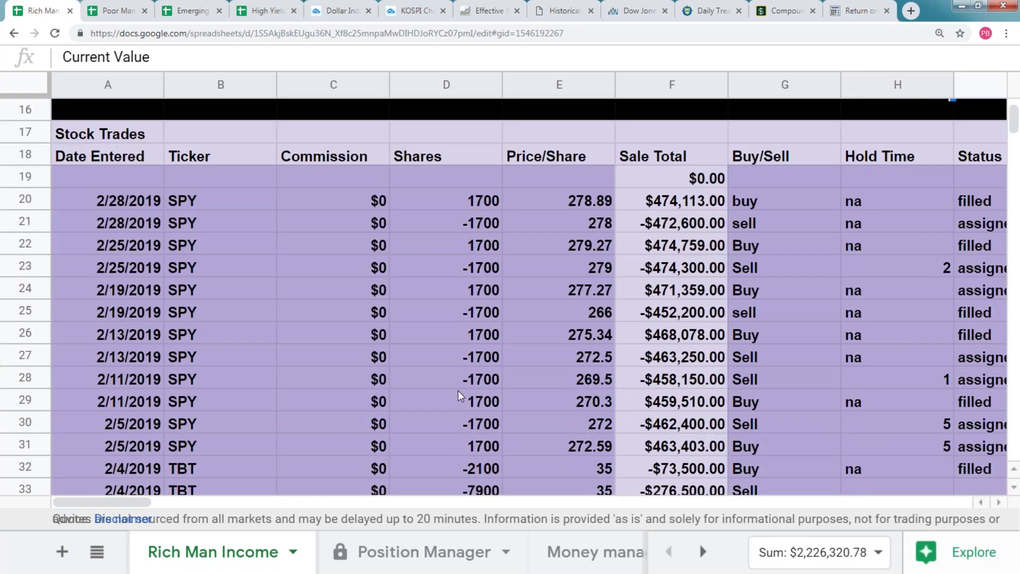
{"action": "left_click", "coordinate": [451, 379]}
{"action": "left_click", "coordinate": [133, 176]}
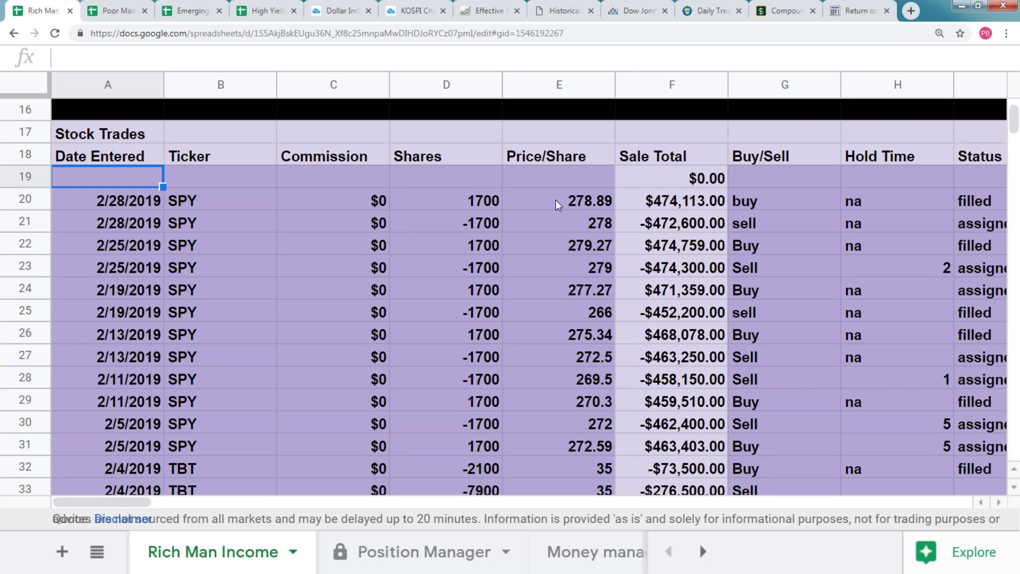
{"action": "left_click", "coordinate": [465, 212]}
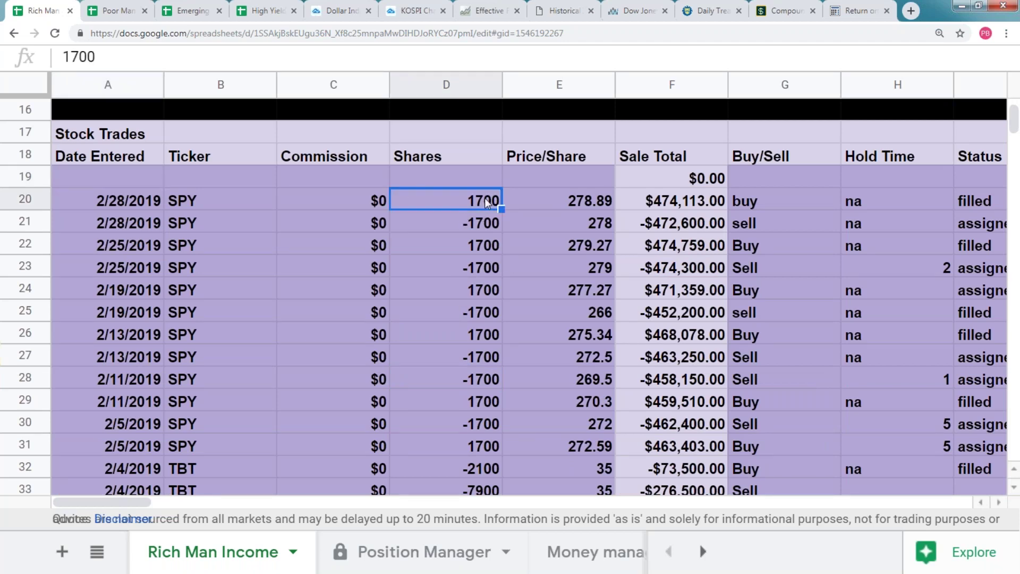
{"action": "left_click", "coordinate": [483, 225]}
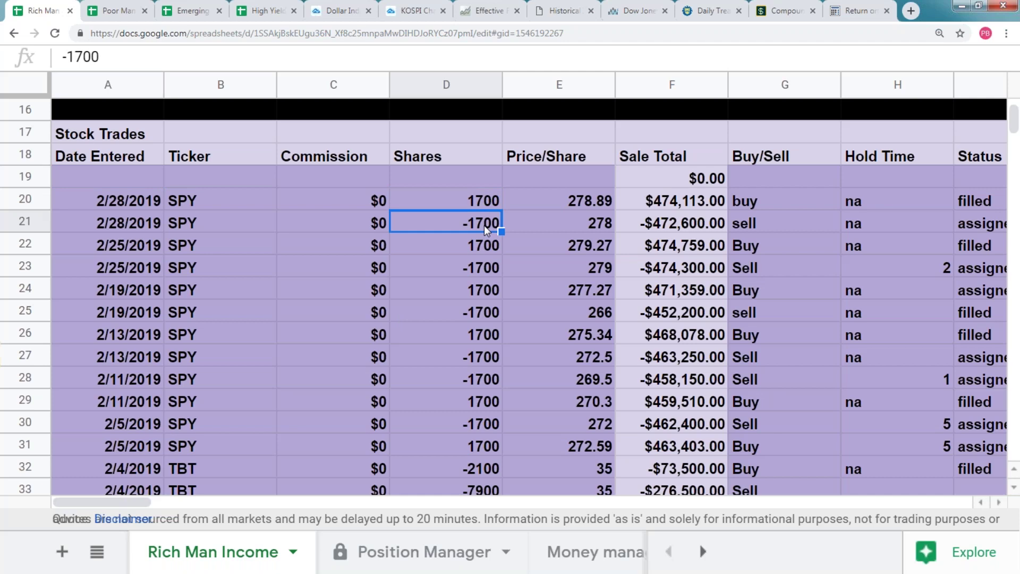
- Examine the open and closed option writing positions, from their dates and strikes through option prices, net credit and status
{"action": "left_click_drag", "start_coordinate": [144, 502], "coordinate": [270, 502]}
{"action": "left_click", "coordinate": [299, 206]}
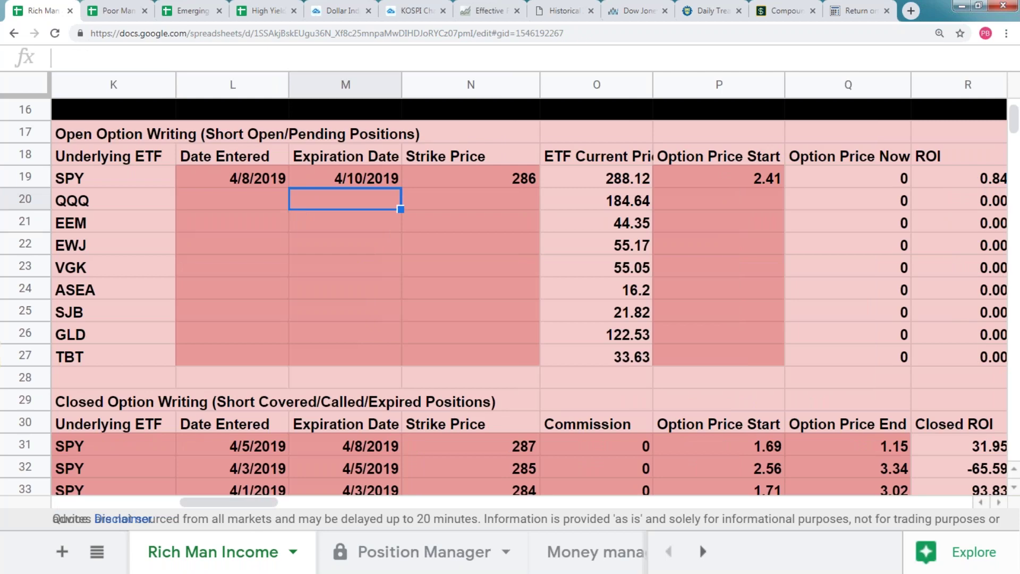
{"action": "left_click", "coordinate": [346, 178]}
{"action": "key", "text": "Left"}
{"action": "key", "text": "Right"}
{"action": "key", "text": "Right"}
{"action": "key", "text": "Right"}
{"action": "key", "text": "Right"}
{"action": "key", "text": "Right"}
{"action": "key", "text": "Left"}
{"action": "key", "text": "Down"}
{"action": "key", "text": "Left"}
{"action": "key", "text": "Left"}
{"action": "key", "text": "Left"}
{"action": "key", "text": "Left"}
{"action": "key", "text": "Left"}
{"action": "key", "text": "Left"}
{"action": "key", "text": "Down"}
{"action": "key", "text": "Down"}
{"action": "key", "text": "Down"}
{"action": "key", "text": "Down"}
{"action": "key", "text": "Down"}
{"action": "key", "text": "Down"}
{"action": "key", "text": "Down"}
{"action": "key", "text": "Down"}
{"action": "key", "text": "Down"}
{"action": "key", "text": "Down"}
{"action": "key", "text": "Down"}
{"action": "key", "text": "Right"}
{"action": "key", "text": "Down"}
{"action": "key", "text": "Down"}
{"action": "key", "text": "Down"}
{"action": "key", "text": "Right"}
{"action": "key", "text": "Right"}
{"action": "key", "text": "Right"}
{"action": "key", "text": "Right"}
{"action": "key", "text": "Right"}
{"action": "key", "text": "Right"}
{"action": "key", "text": "Down"}
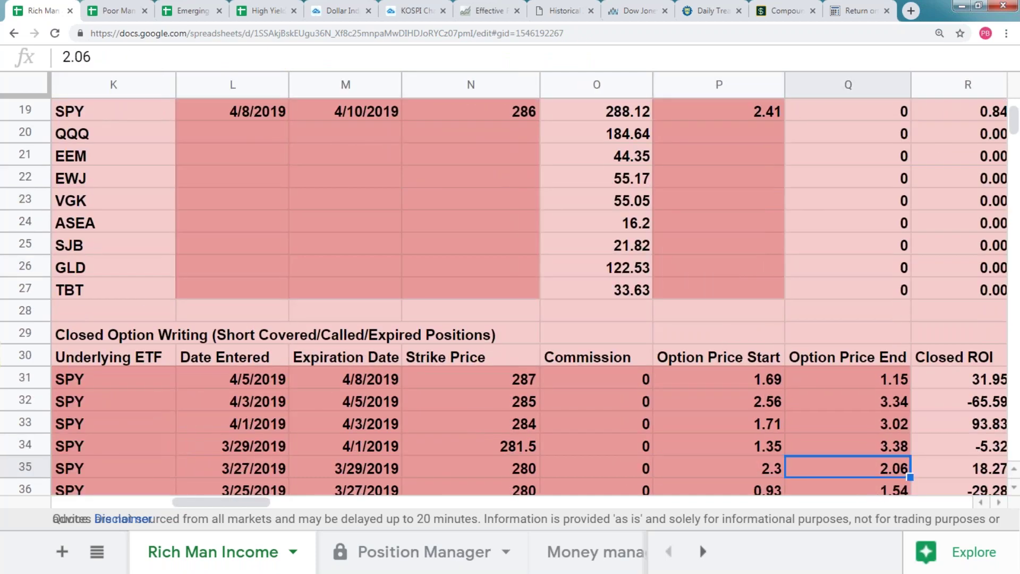
{"action": "key", "text": "Right"}
{"action": "key", "text": "Right"}
{"action": "key", "text": "Right"}
{"action": "key", "text": "Right"}
{"action": "key", "text": "Right"}
{"action": "key", "text": "Right"}
{"action": "key", "text": "Right"}
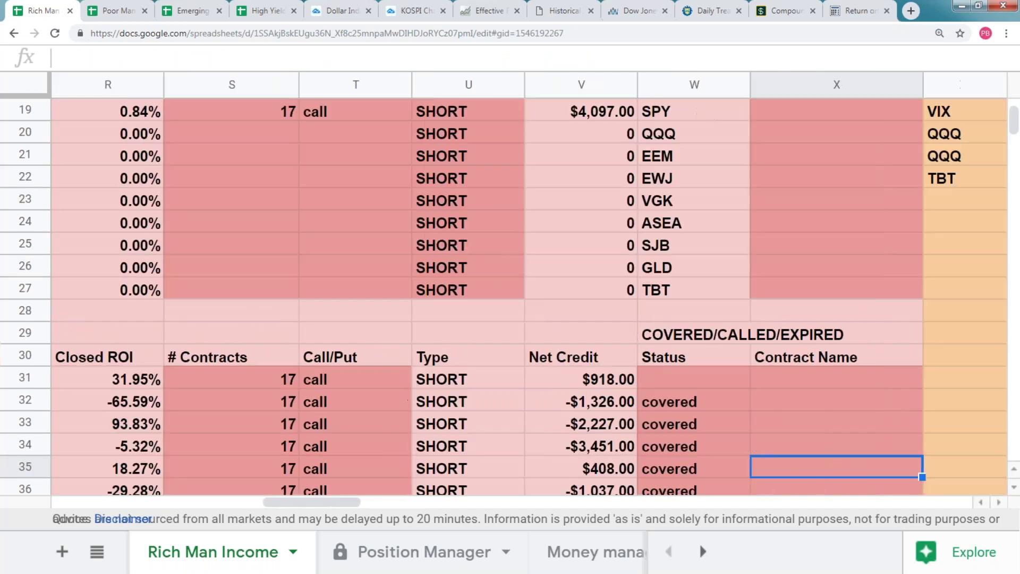
- Select the Open P/L cells AG18:AG22 of the VIX, QQQ and TBT long option positions to view their sum
{"action": "key", "text": "Right"}
{"action": "key", "text": "Right"}
{"action": "key", "text": "Right"}
{"action": "key", "text": "Right"}
{"action": "key", "text": "Right"}
{"action": "key", "text": "Right"}
{"action": "key", "text": "Right"}
{"action": "key", "text": "Right"}
{"action": "key", "text": "Left"}
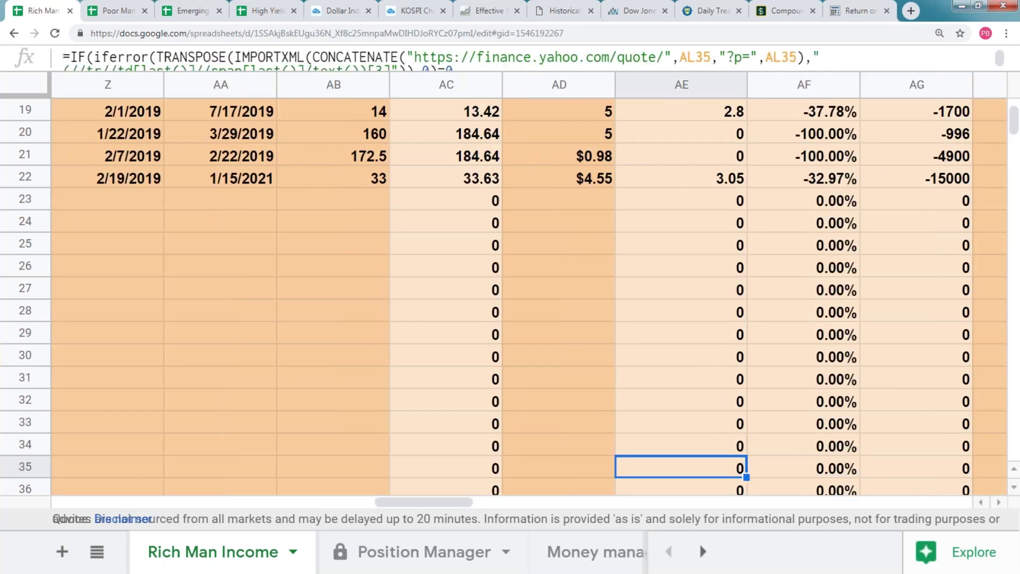
{"action": "key", "text": "Up"}
{"action": "key", "text": "Up"}
{"action": "key", "text": "Up"}
{"action": "key", "text": "Up"}
{"action": "key", "text": "Up"}
{"action": "key", "text": "Up"}
{"action": "key", "text": "Up"}
{"action": "key", "text": "Up"}
{"action": "key", "text": "Up"}
{"action": "key", "text": "Up"}
{"action": "key", "text": "Up"}
{"action": "key", "text": "Up"}
{"action": "key", "text": "Up"}
{"action": "key", "text": "Up"}
{"action": "key", "text": "Up"}
{"action": "key", "text": "Up"}
{"action": "key", "text": "Up"}
{"action": "key", "text": "Up"}
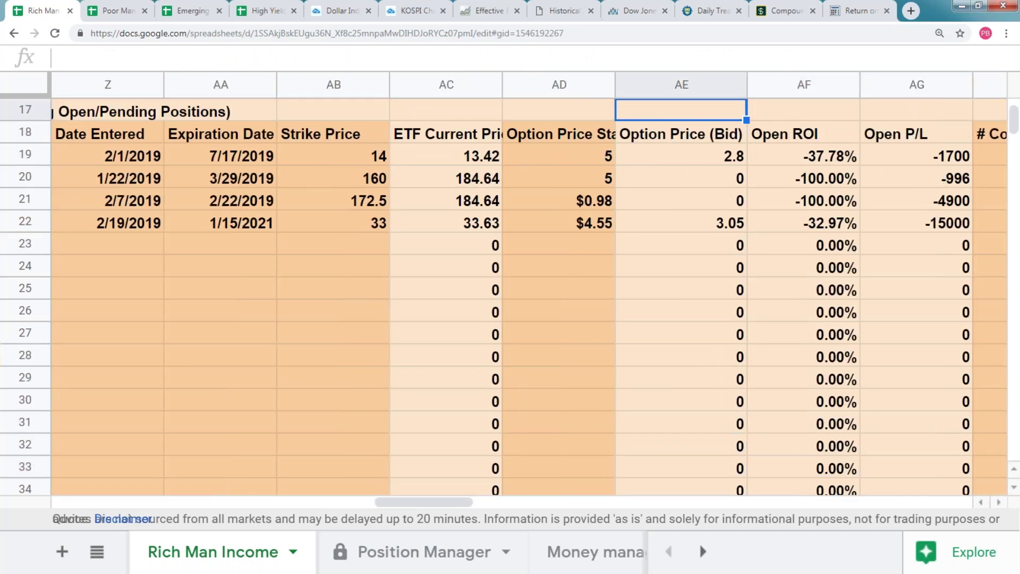
{"action": "key", "text": "Up"}
{"action": "key", "text": "Up"}
{"action": "key", "text": "Up"}
{"action": "key", "text": "Right"}
{"action": "key", "text": "Right"}
{"action": "key", "text": "Down"}
{"action": "key", "text": "Down"}
{"action": "key", "text": "Down"}
{"action": "key", "text": "Down"}
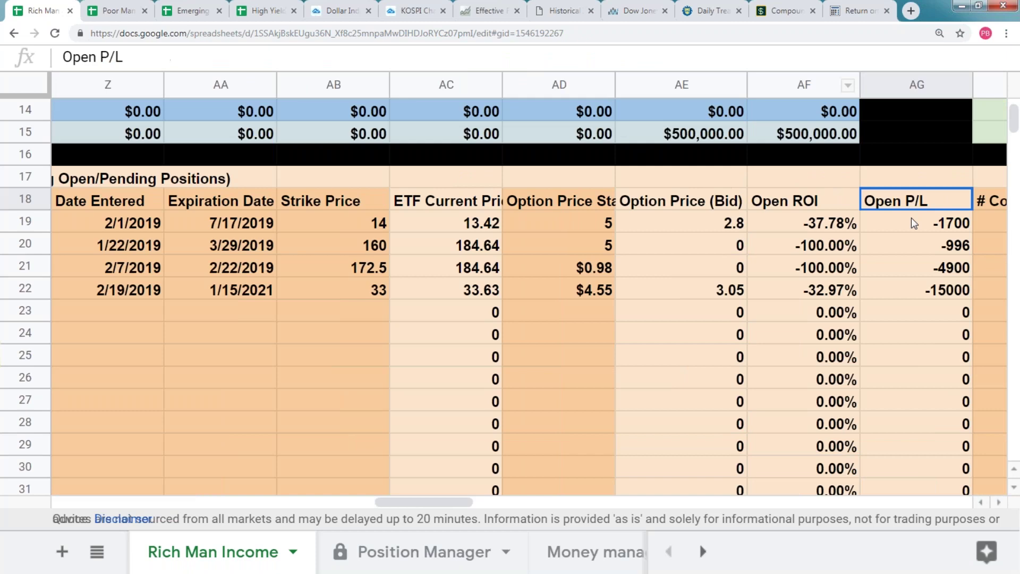
{"action": "left_click", "coordinate": [915, 290], "text": "shift"}
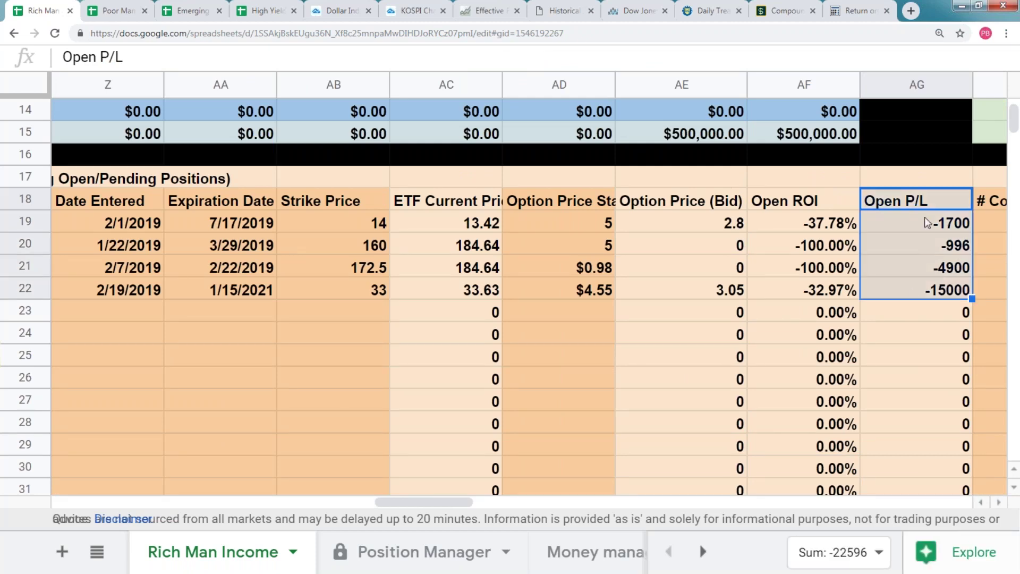
- Highlight the Open Option Buying table from its title through the TBT row, Y17:AC22
{"action": "key", "text": "Left"}
{"action": "key", "text": "Left"}
{"action": "key", "text": "Left"}
{"action": "key", "text": "Left"}
{"action": "key", "text": "Left"}
{"action": "key", "text": "Left"}
{"action": "key", "text": "Left"}
{"action": "key", "text": "Left"}
{"action": "key", "text": "Left"}
{"action": "key", "text": "Left"}
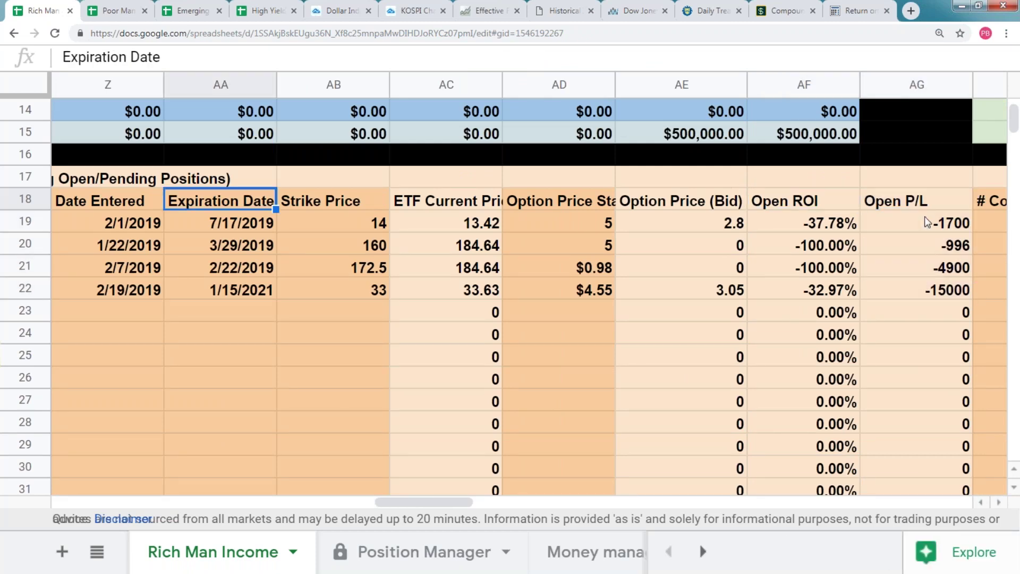
{"action": "key", "text": "Right"}
{"action": "key", "text": "Right"}
{"action": "key", "text": "Right"}
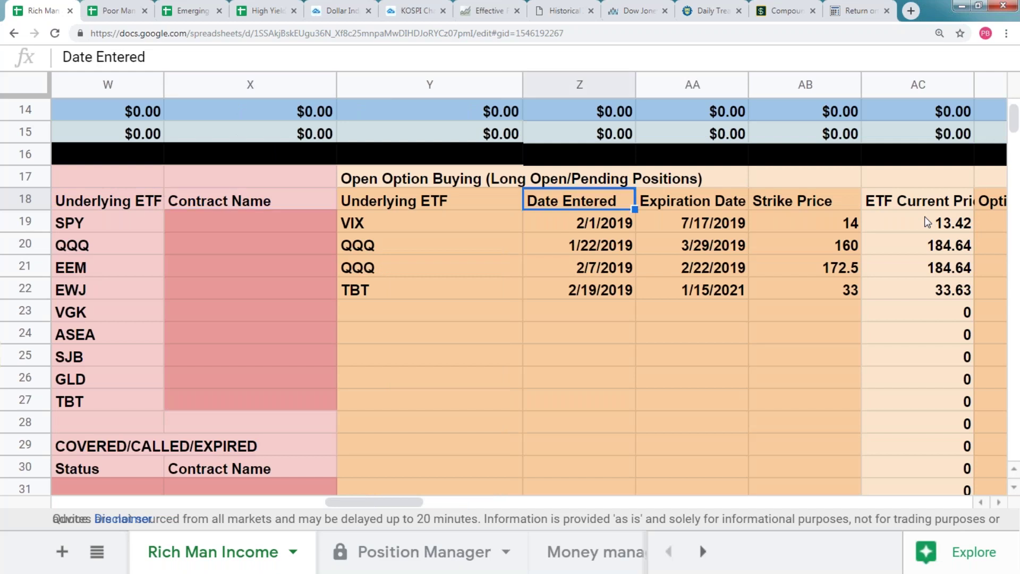
{"action": "left_click", "coordinate": [373, 180]}
{"action": "left_click", "coordinate": [943, 300], "text": "shift"}
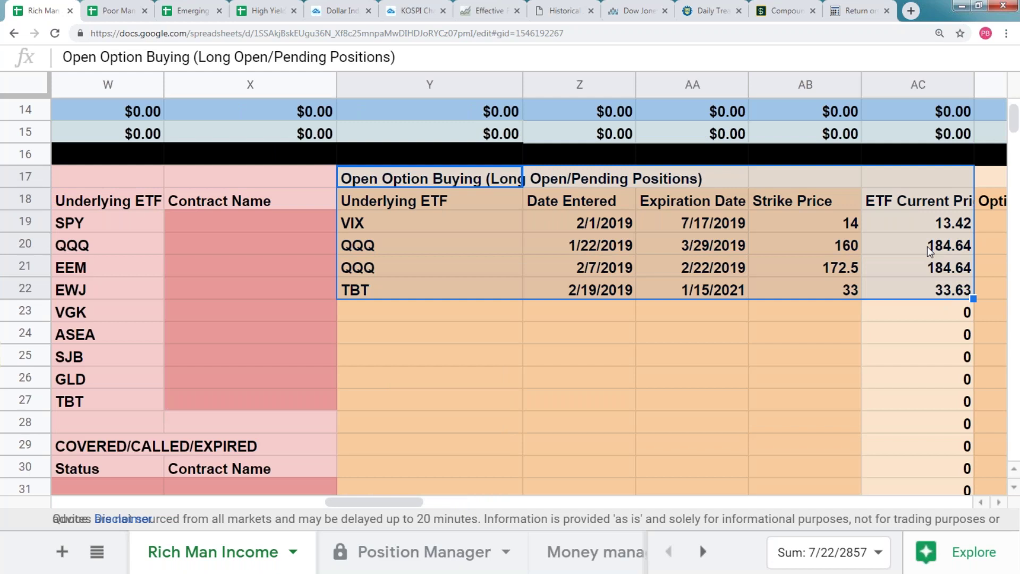
- Return to the Rich Man Income portfolio summary and inspect the formula behind the SPY Trade Alert in cell E6
{"action": "key", "text": "Up"}
{"action": "key", "text": "Up"}
{"action": "key", "text": "Up"}
{"action": "key", "text": "Up"}
{"action": "key", "text": "Up"}
{"action": "key", "text": "Up"}
{"action": "key", "text": "Up"}
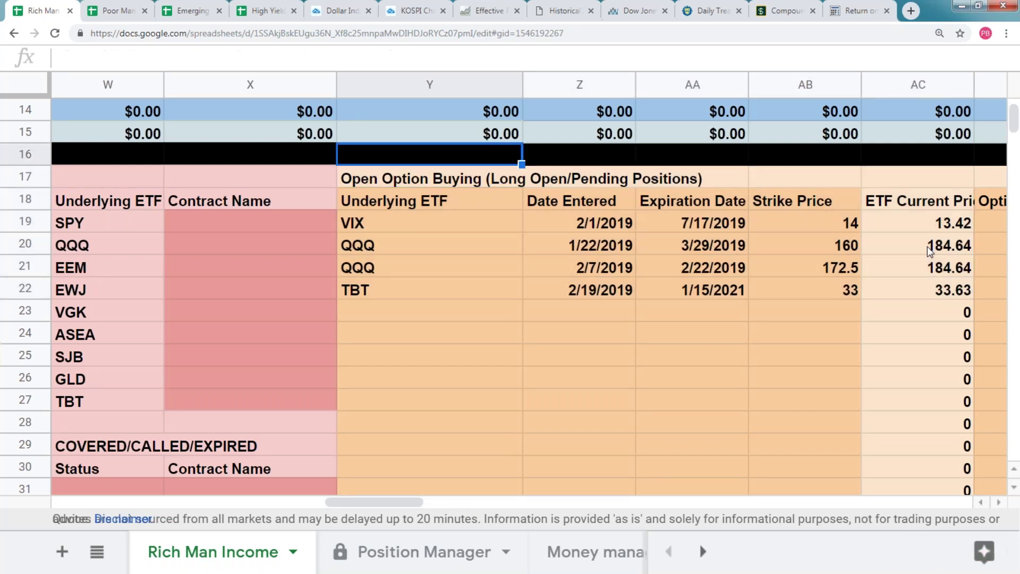
{"action": "key", "text": "Up"}
{"action": "key", "text": "Up"}
{"action": "key", "text": "Up"}
{"action": "key", "text": "Up"}
{"action": "key", "text": "Up"}
{"action": "key", "text": "Up"}
{"action": "key", "text": "Up"}
{"action": "key", "text": "Up"}
{"action": "key", "text": "Up"}
{"action": "key", "text": "Left"}
{"action": "key", "text": "Left"}
{"action": "key", "text": "Left"}
{"action": "key", "text": "Left"}
{"action": "key", "text": "Left"}
{"action": "key", "text": "Left"}
{"action": "key", "text": "Left"}
{"action": "key", "text": "Left"}
{"action": "key", "text": "Left"}
{"action": "key", "text": "Left"}
{"action": "key", "text": "Left"}
{"action": "key", "text": "Left"}
{"action": "key", "text": "Left"}
{"action": "key", "text": "Left"}
{"action": "key", "text": "Left"}
{"action": "key", "text": "Left"}
{"action": "key", "text": "Left"}
{"action": "key", "text": "Left"}
{"action": "key", "text": "Left"}
{"action": "key", "text": "Left"}
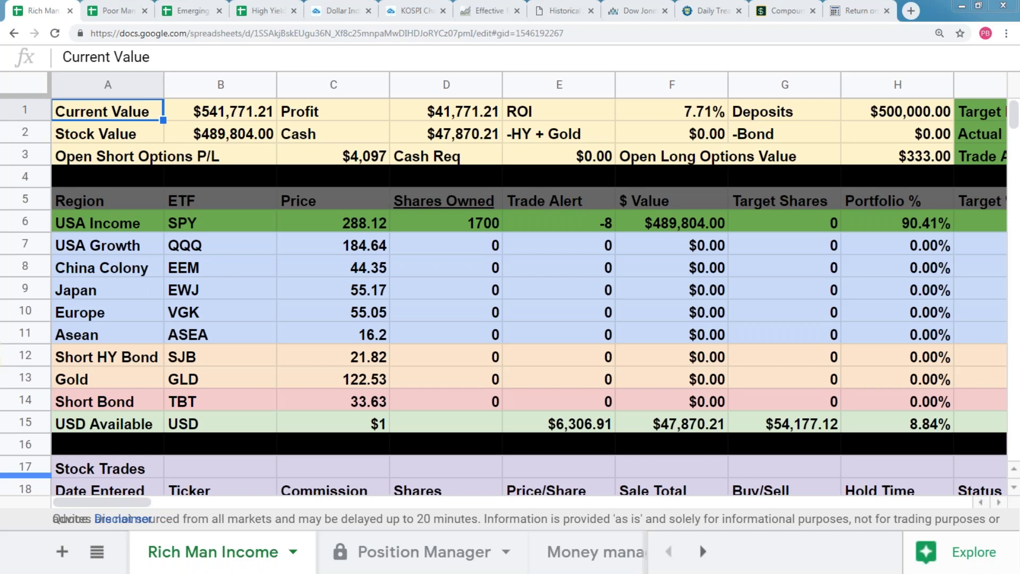
{"action": "left_click", "coordinate": [571, 222]}
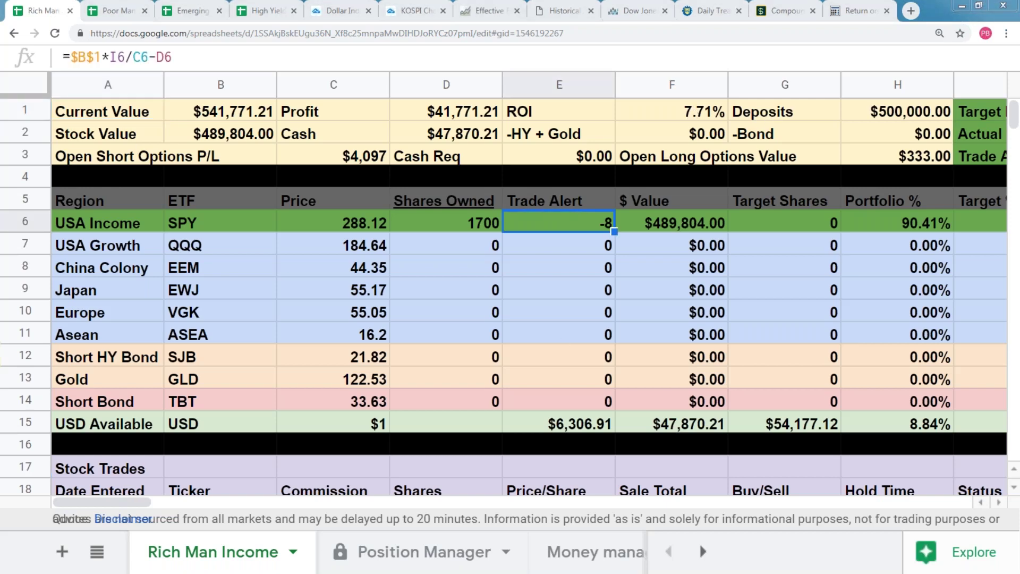
- Check the weekly SPY chart and the Apr 10, 2019 option volume table in the [4-08-2019] Trade Alert document
{"action": "key", "text": "alt+Tab"}
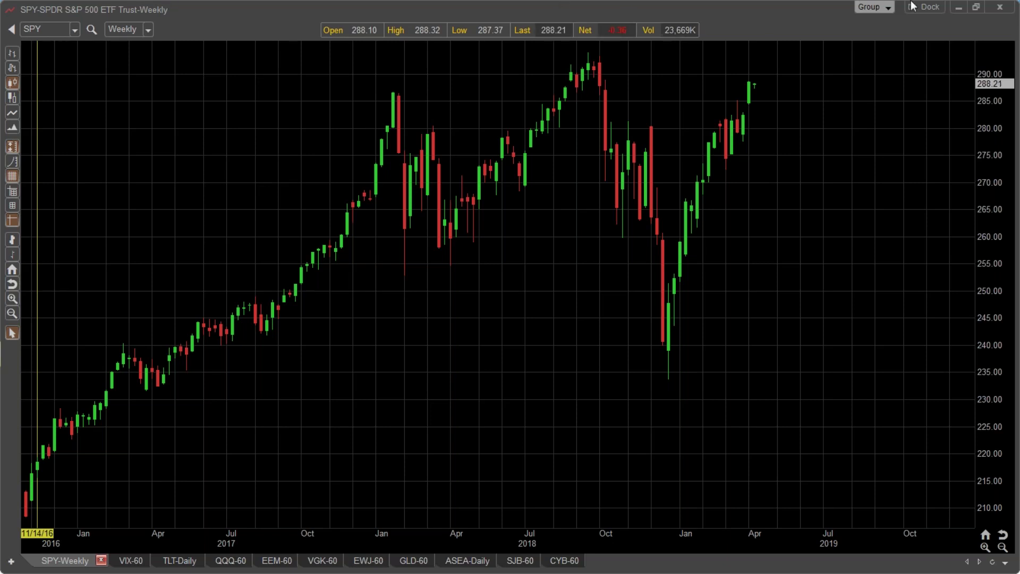
{"action": "left_click", "coordinate": [958, 8]}
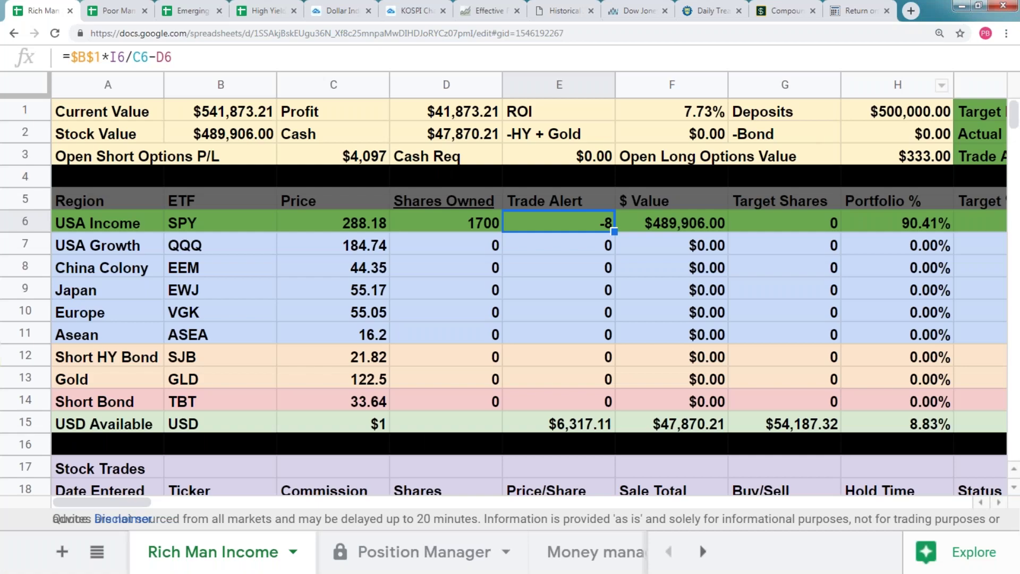
{"action": "left_click", "coordinate": [985, 33]}
{"action": "left_click", "coordinate": [903, 404]}
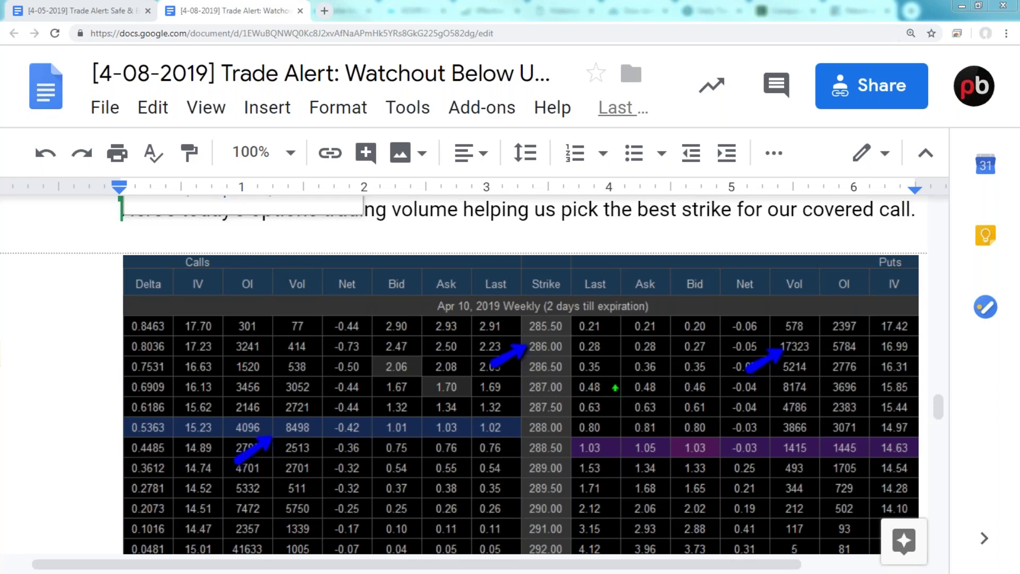
- Reopen the [4-08-2019] Trade Alert document through the Portfolio Builder Support profile, and go back to the Rich Man Income spreadsheet
{"action": "key", "text": "alt+Tab"}
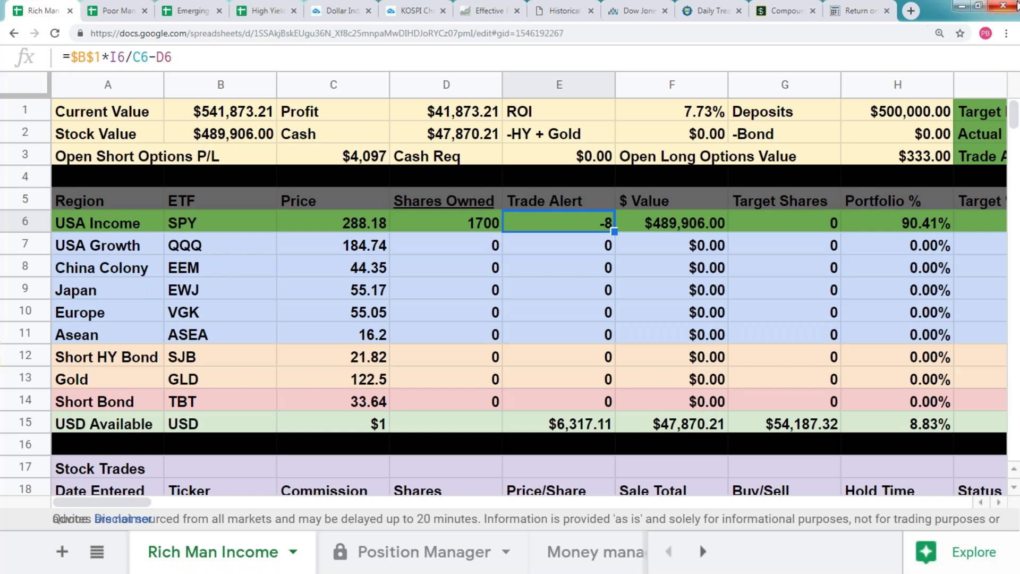
{"action": "left_click", "coordinate": [985, 33]}
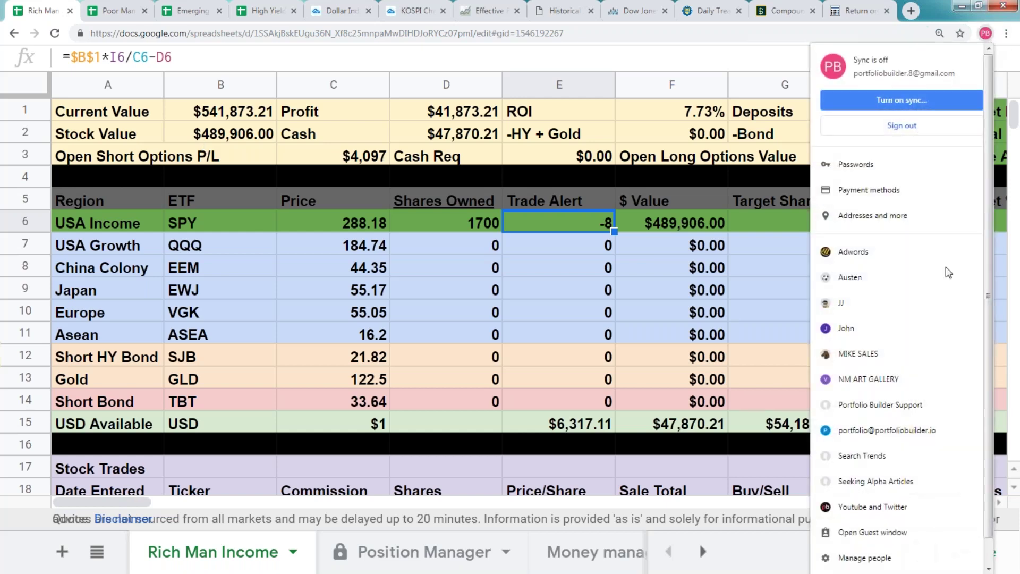
{"action": "left_click", "coordinate": [914, 407]}
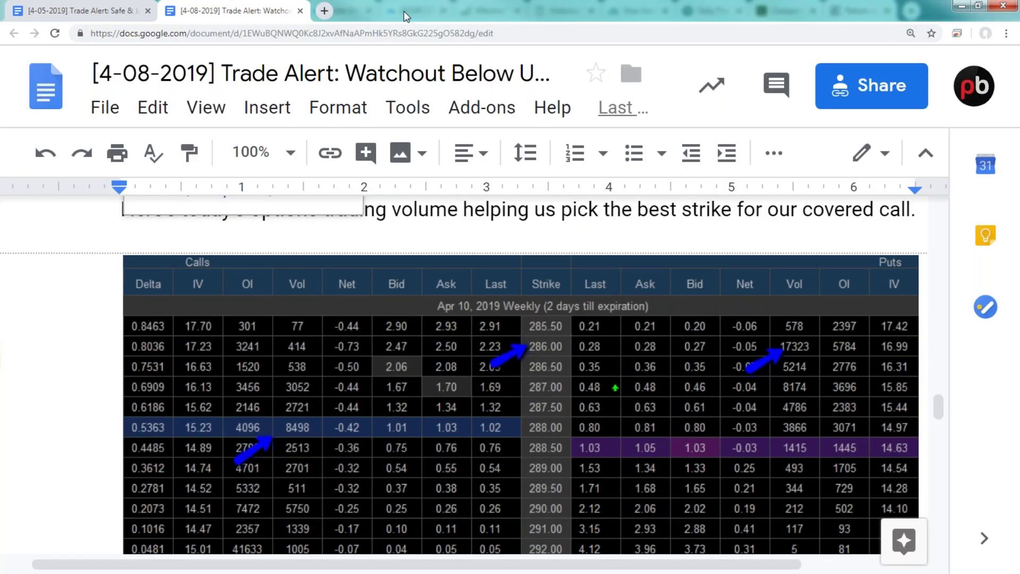
{"action": "key", "text": "alt+Tab"}
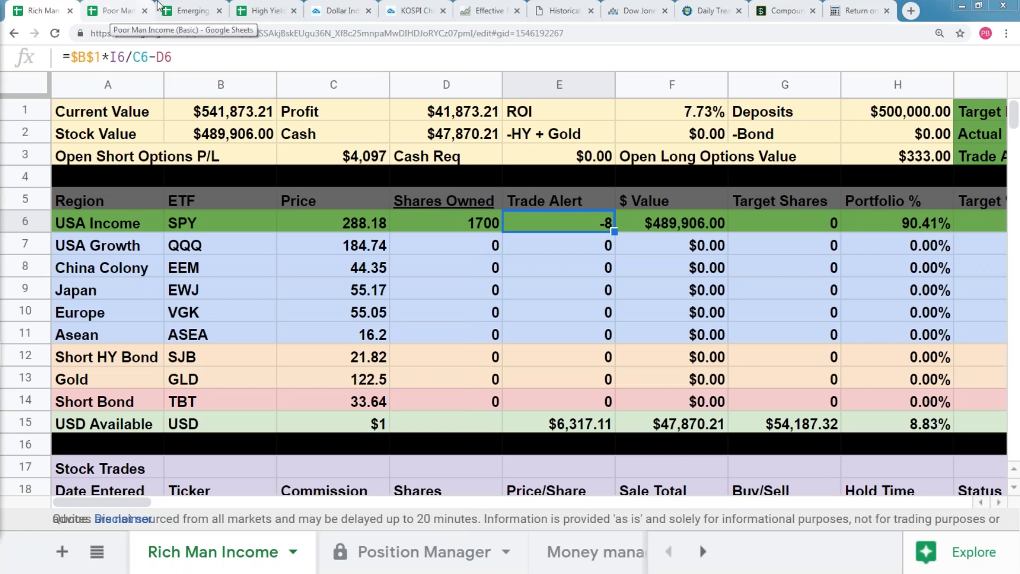
- Open the High Yield Income (Diamond) spreadsheet and examine its holdings and the 12/11/2018 buy entries in the Stock Trades log
{"action": "left_click", "coordinate": [270, 12]}
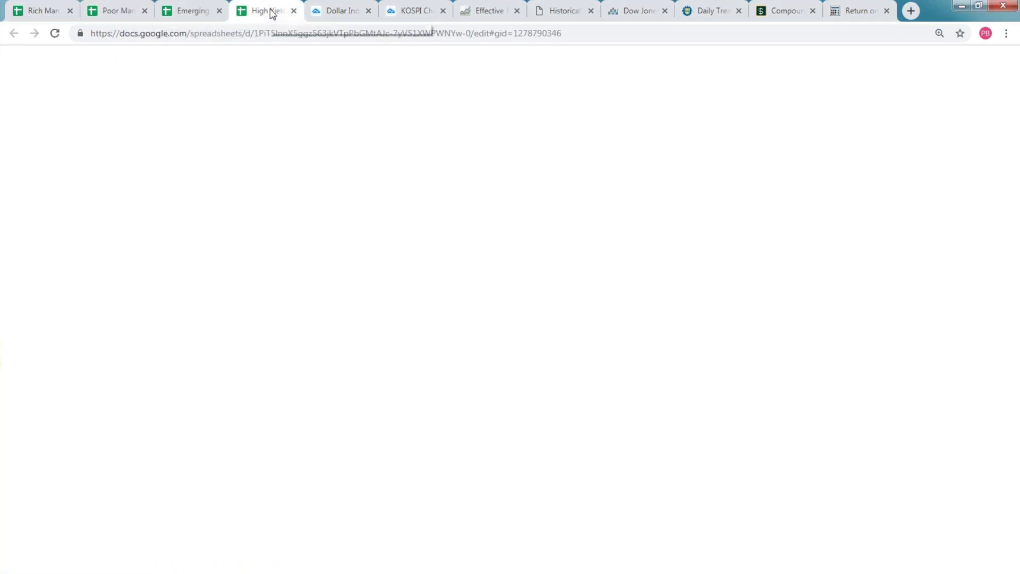
{"action": "left_click", "coordinate": [236, 248]}
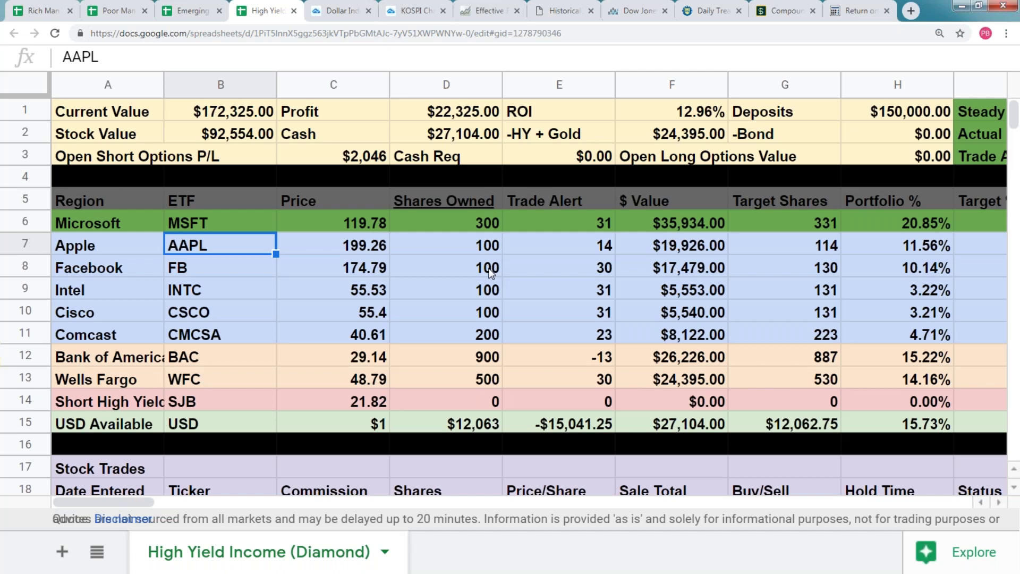
{"action": "key", "text": "Down"}
{"action": "key", "text": "Down"}
{"action": "key", "text": "Down"}
{"action": "key", "text": "Down"}
{"action": "key", "text": "Down"}
{"action": "key", "text": "Down"}
{"action": "key", "text": "Down"}
{"action": "key", "text": "Down"}
{"action": "key", "text": "Down"}
{"action": "key", "text": "Down"}
{"action": "key", "text": "Down"}
{"action": "key", "text": "Down"}
{"action": "key", "text": "Down"}
{"action": "key", "text": "Down"}
{"action": "key", "text": "Down"}
{"action": "key", "text": "Down"}
{"action": "key", "text": "Down"}
{"action": "key", "text": "Down"}
{"action": "key", "text": "Down"}
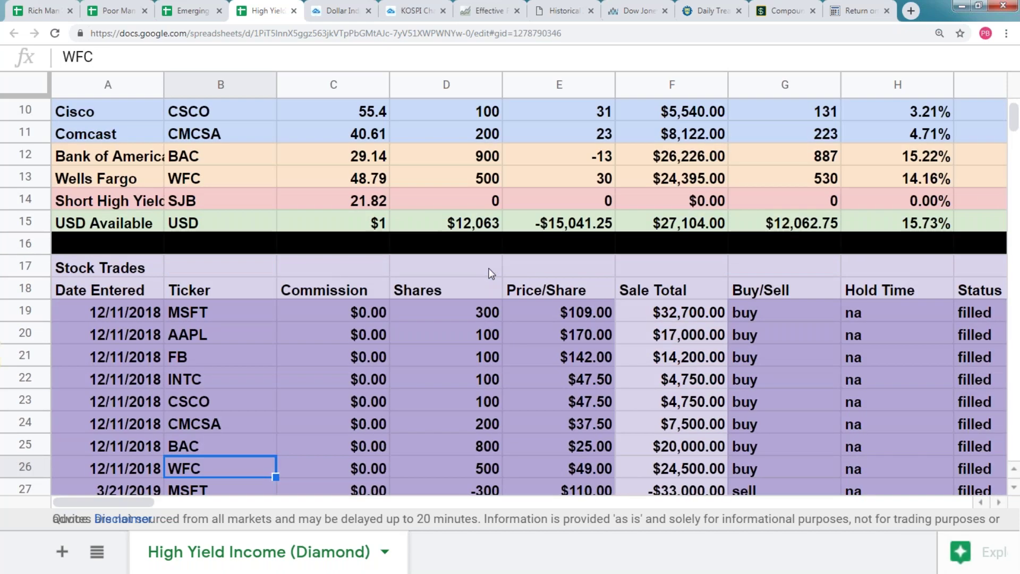
- Compare the Rich Man Income and High Yield Income summaries, and examine the 3/21/2019 MSFT, AAPL and FB sell entries
{"action": "key", "text": "ctrl+1"}
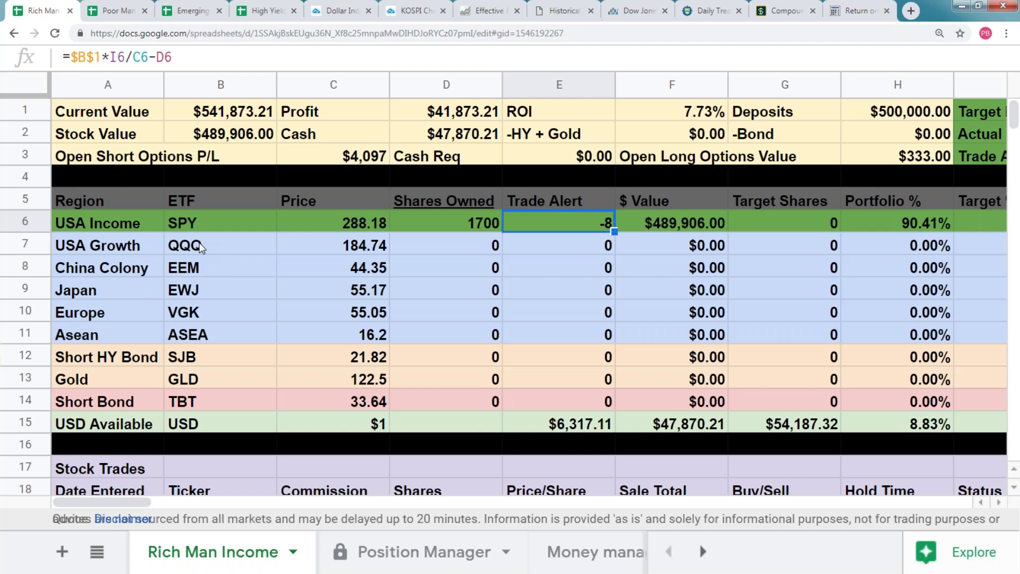
{"action": "left_click", "coordinate": [246, 14]}
{"action": "scroll", "coordinate": [295, 319], "scroll_direction": "up", "scroll_amount": 5}
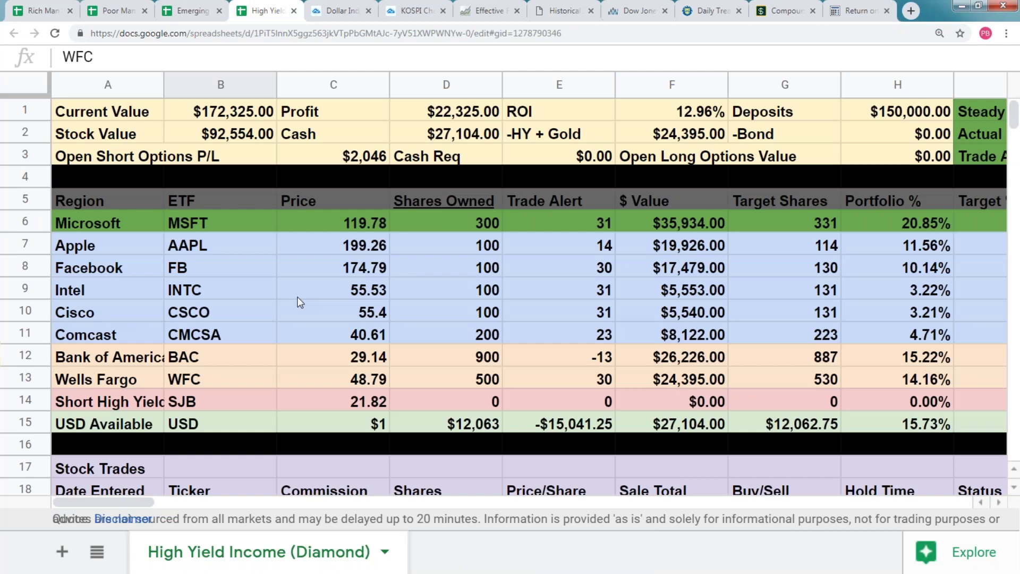
{"action": "key", "text": "Down"}
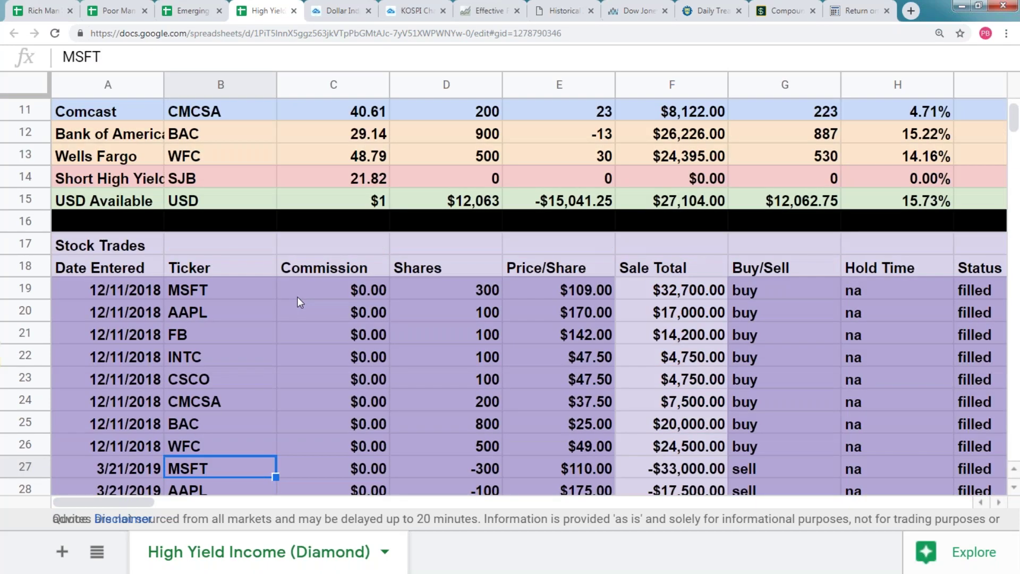
{"action": "key", "text": "Down"}
{"action": "key", "text": "Right"}
{"action": "key", "text": "Right"}
{"action": "key", "text": "Right"}
{"action": "key", "text": "Down"}
{"action": "key", "text": "Right"}
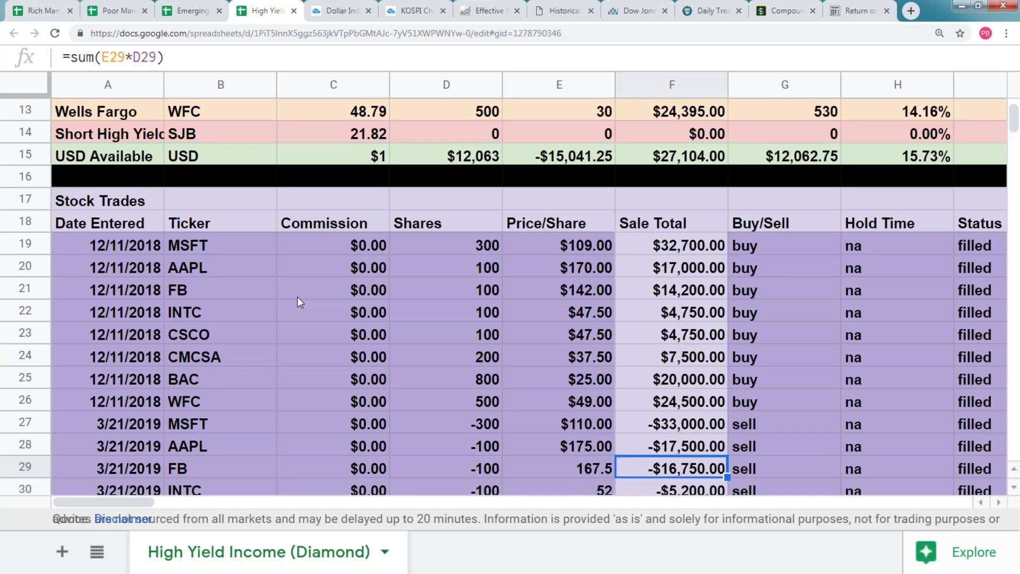
- Examine the Open Option Writing table's MSFT through WFC positions, including dates, strikes and starting option prices
{"action": "key", "text": "Up"}
{"action": "key", "text": "Right"}
{"action": "key", "text": "Right"}
{"action": "key", "text": "Right"}
{"action": "key", "text": "Right"}
{"action": "key", "text": "Right"}
{"action": "key", "text": "Right"}
{"action": "key", "text": "Right"}
{"action": "key", "text": "Right"}
{"action": "key", "text": "Right"}
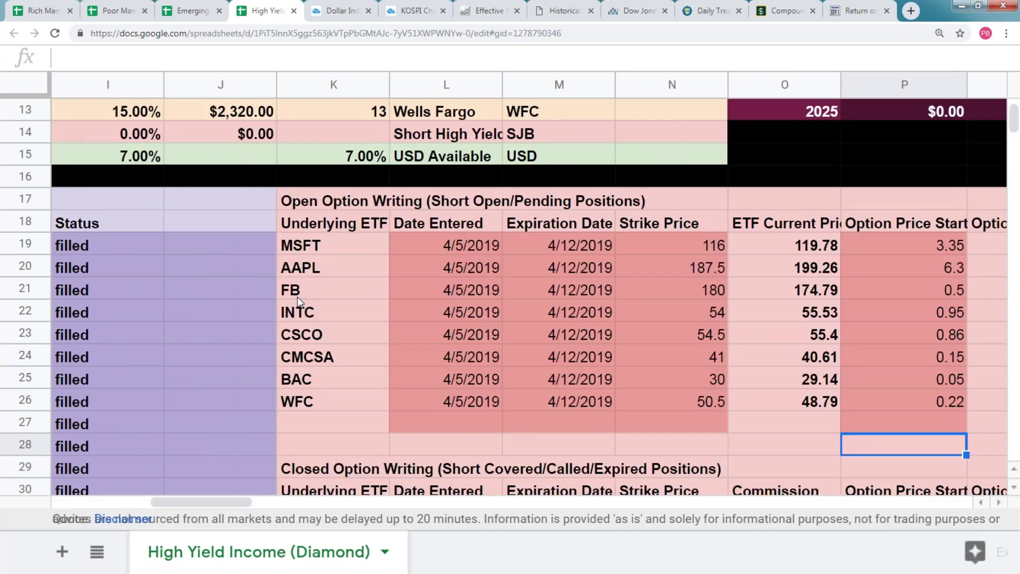
{"action": "key", "text": "Left"}
{"action": "key", "text": "Left"}
{"action": "key", "text": "Left"}
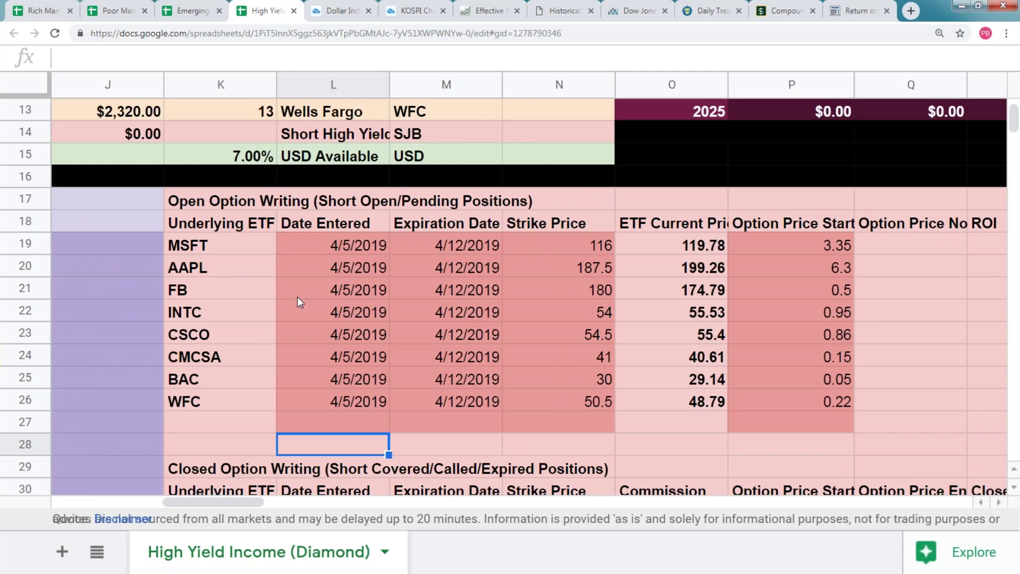
- Return to the High Yield Income holdings summary and select the Apple ticker AAPL to review the stocks owned
{"action": "key", "text": "Up"}
{"action": "key", "text": "Up"}
{"action": "key", "text": "Up"}
{"action": "key", "text": "Up"}
{"action": "key", "text": "Up"}
{"action": "key", "text": "Up"}
{"action": "key", "text": "Up"}
{"action": "key", "text": "Up"}
{"action": "key", "text": "Up"}
{"action": "key", "text": "Up"}
{"action": "key", "text": "Up"}
{"action": "key", "text": "Up"}
{"action": "key", "text": "Up"}
{"action": "key", "text": "Up"}
{"action": "key", "text": "Up"}
{"action": "key", "text": "Up"}
{"action": "key", "text": "Up"}
{"action": "key", "text": "Up"}
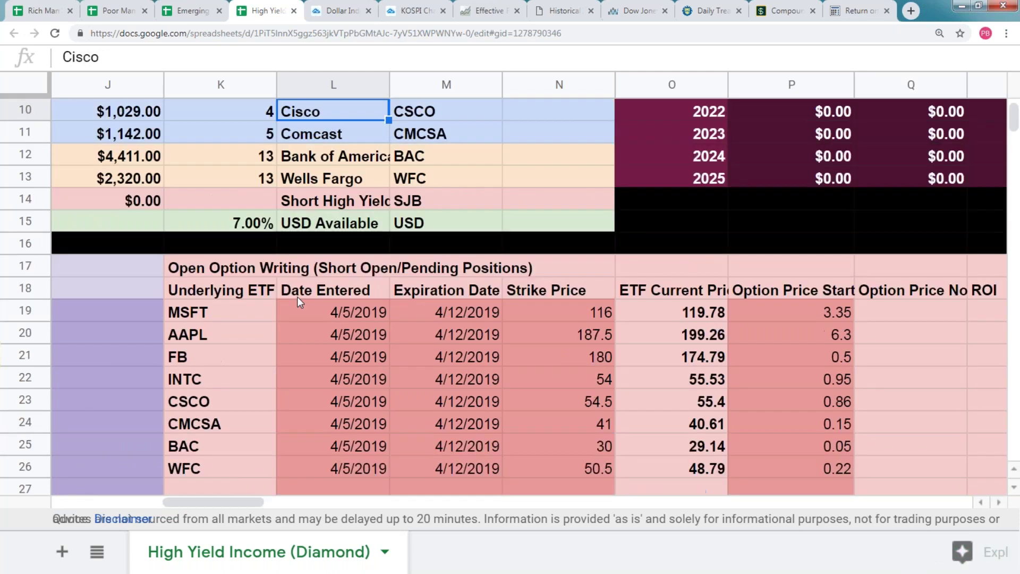
{"action": "key", "text": "Up"}
{"action": "key", "text": "Up"}
{"action": "key", "text": "Up"}
{"action": "key", "text": "Up"}
{"action": "key", "text": "Up"}
{"action": "key", "text": "Up"}
{"action": "key", "text": "Up"}
{"action": "key", "text": "Up"}
{"action": "key", "text": "Left"}
{"action": "key", "text": "Home"}
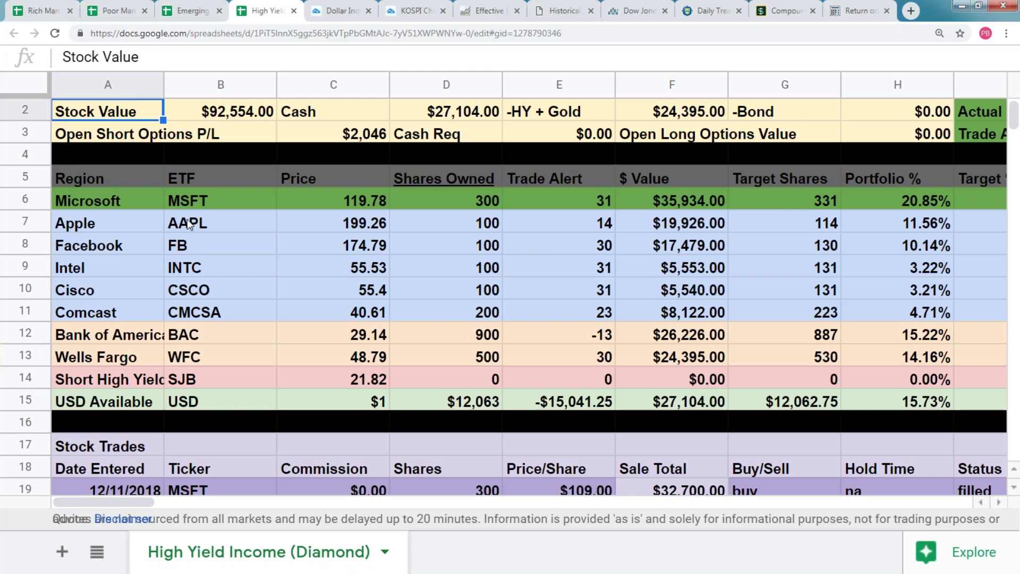
{"action": "left_click", "coordinate": [213, 225]}
{"action": "scroll", "coordinate": [229, 255], "scroll_direction": "up", "scroll_amount": 1}
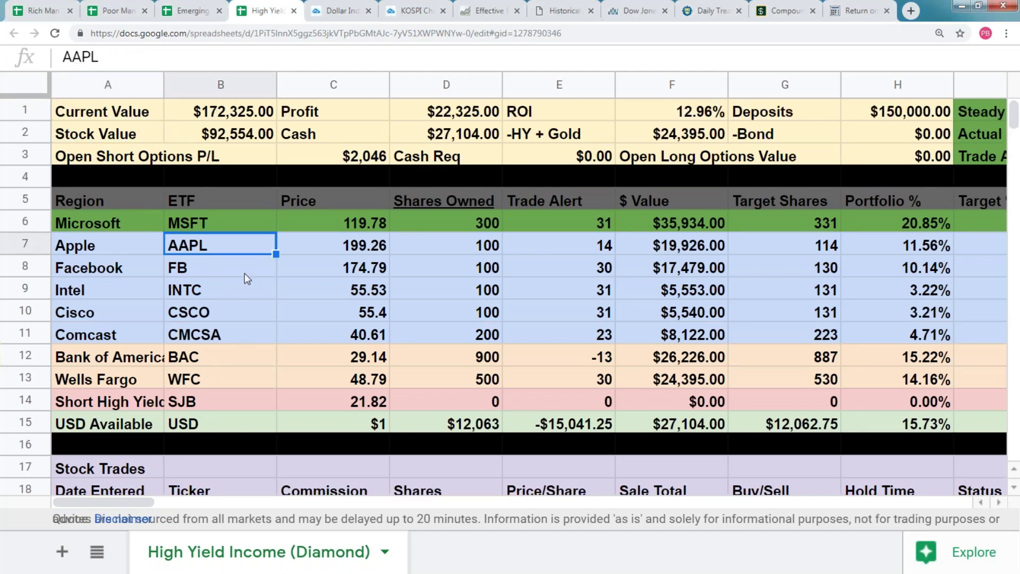
- Examine the Portfolio % column from Microsoft to Bank of America, along with the Microsoft and Facebook holdings
{"action": "left_click", "coordinate": [265, 226]}
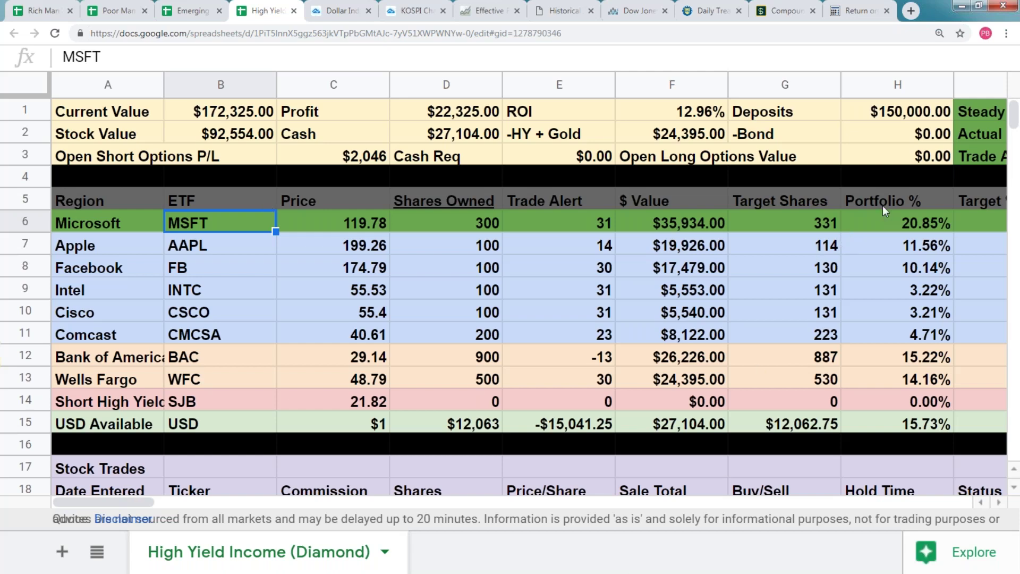
{"action": "left_click", "coordinate": [893, 224]}
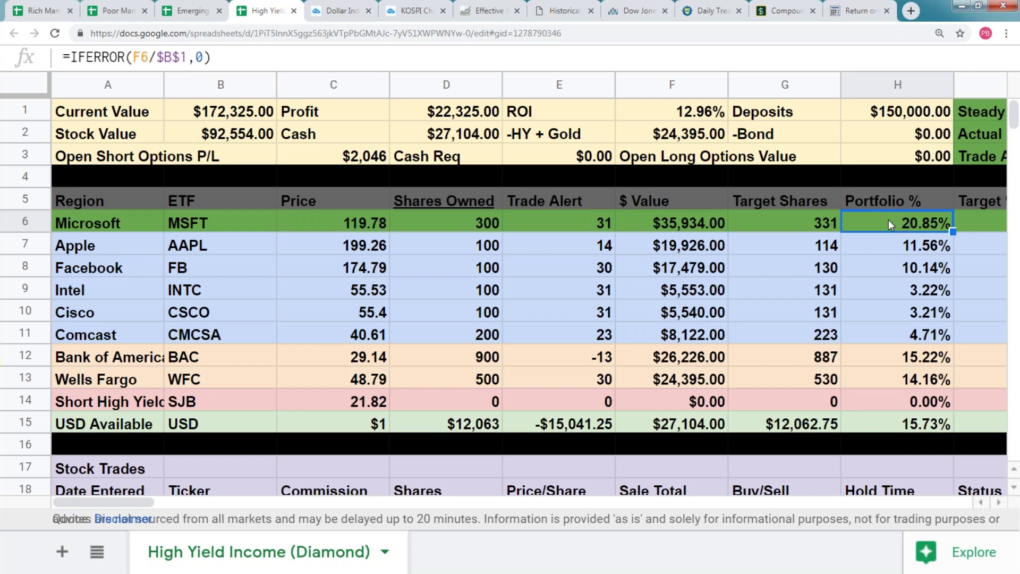
{"action": "key", "text": "Down"}
{"action": "key", "text": "Down"}
{"action": "key", "text": "Down"}
{"action": "key", "text": "Down"}
{"action": "key", "text": "Down"}
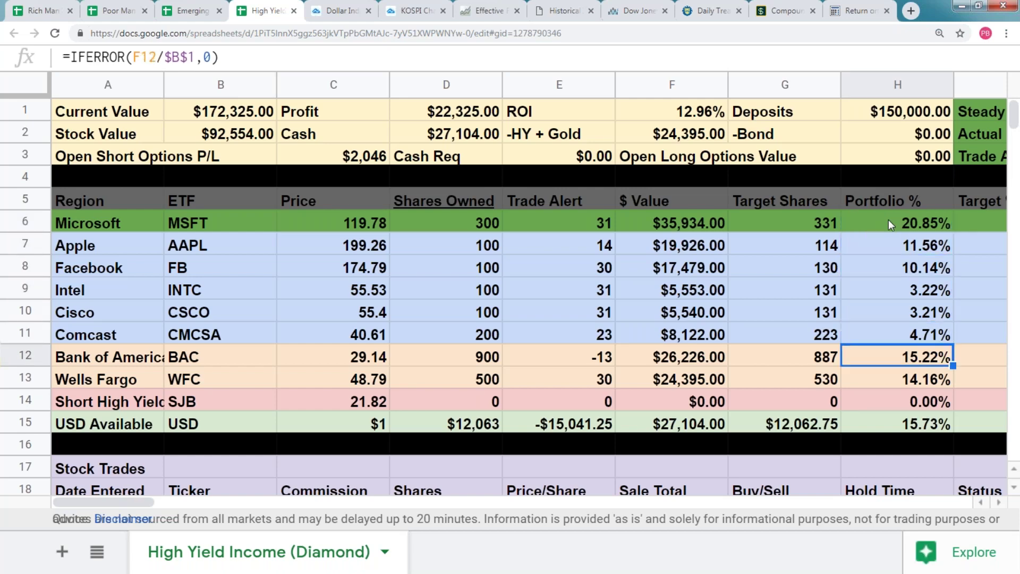
{"action": "key", "text": "Up"}
{"action": "key", "text": "Up"}
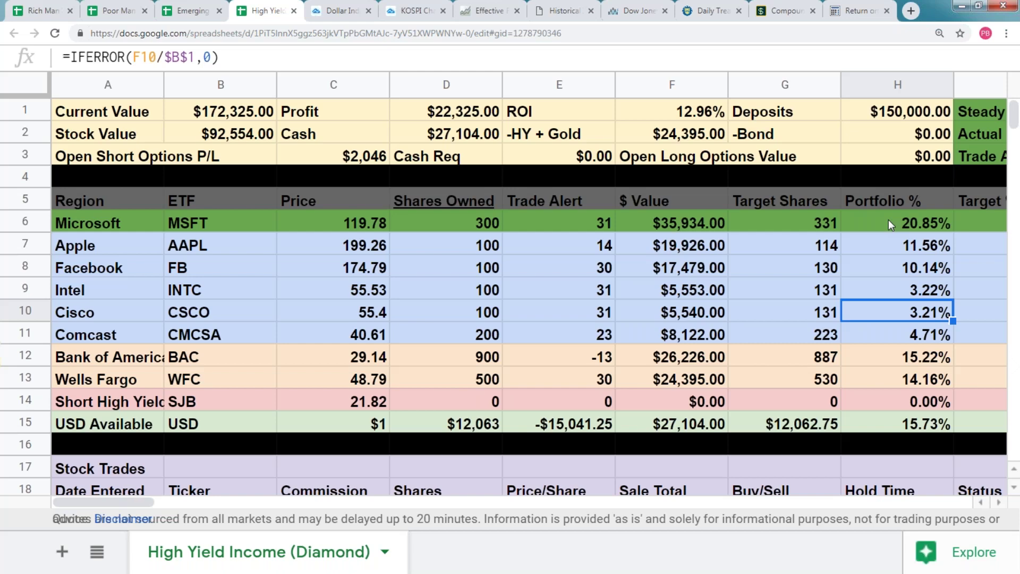
{"action": "left_click", "coordinate": [160, 267]}
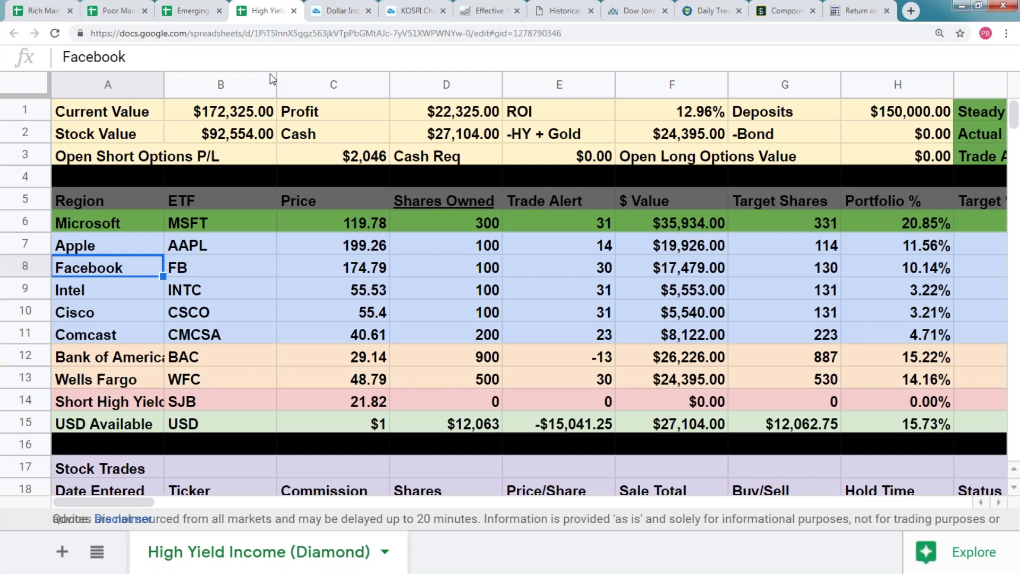
- Compare the Rich Man Income sheet with the High Yield Income sheet, inspecting the latter's Current Value and Stock Value formulas
{"action": "left_click", "coordinate": [47, 12]}
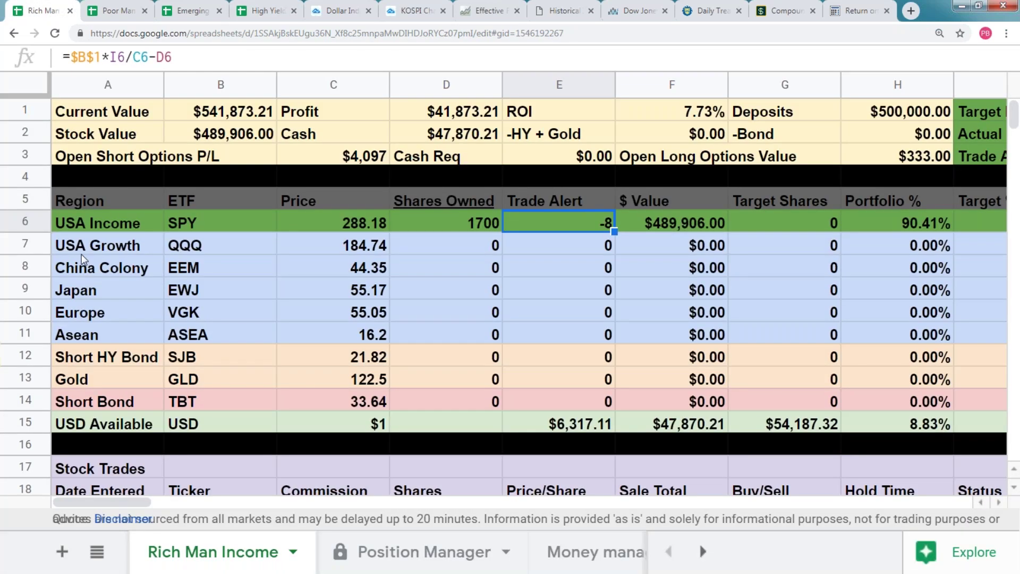
{"action": "left_click", "coordinate": [259, 12]}
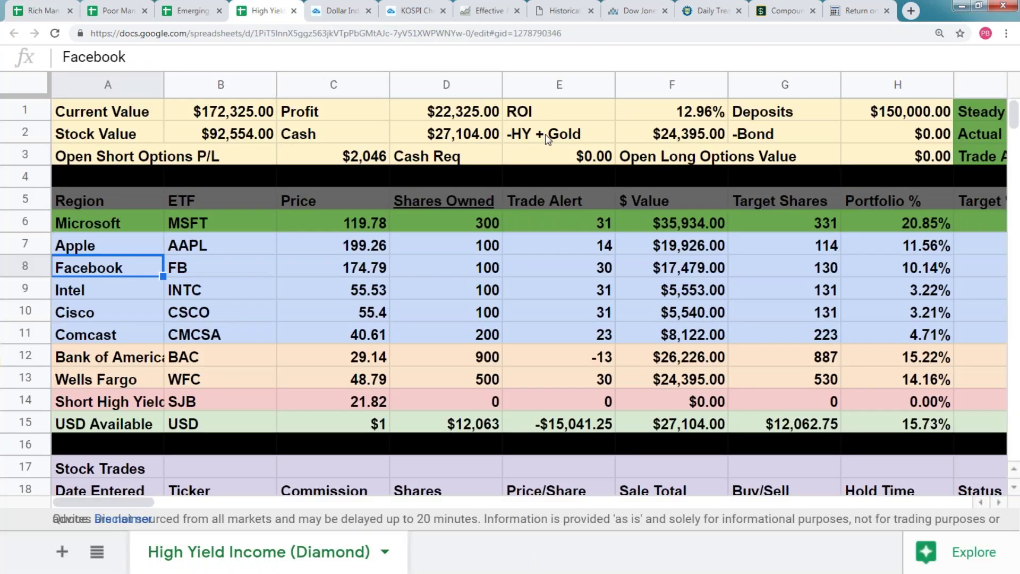
{"action": "left_click", "coordinate": [240, 118]}
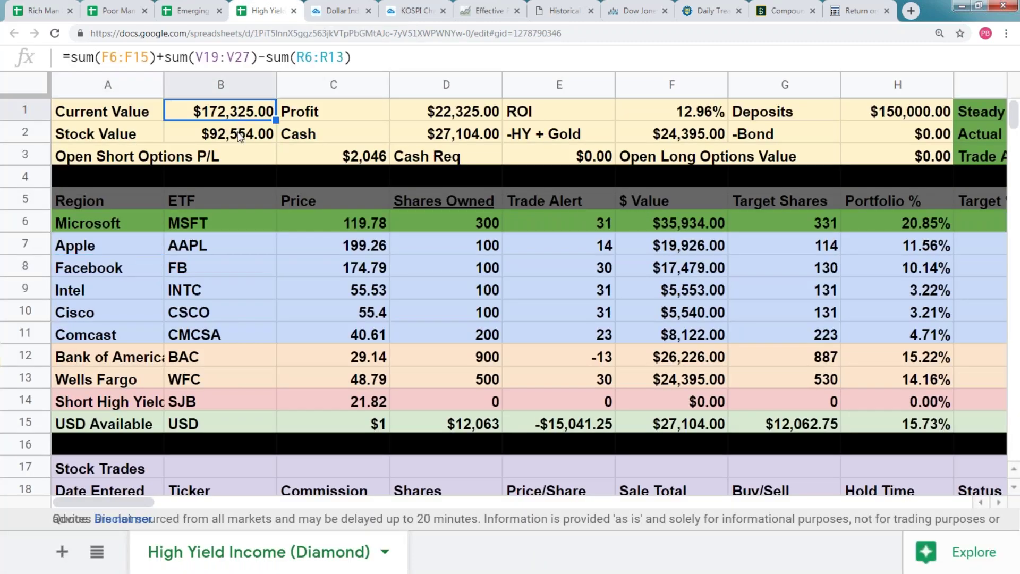
{"action": "left_click", "coordinate": [241, 135]}
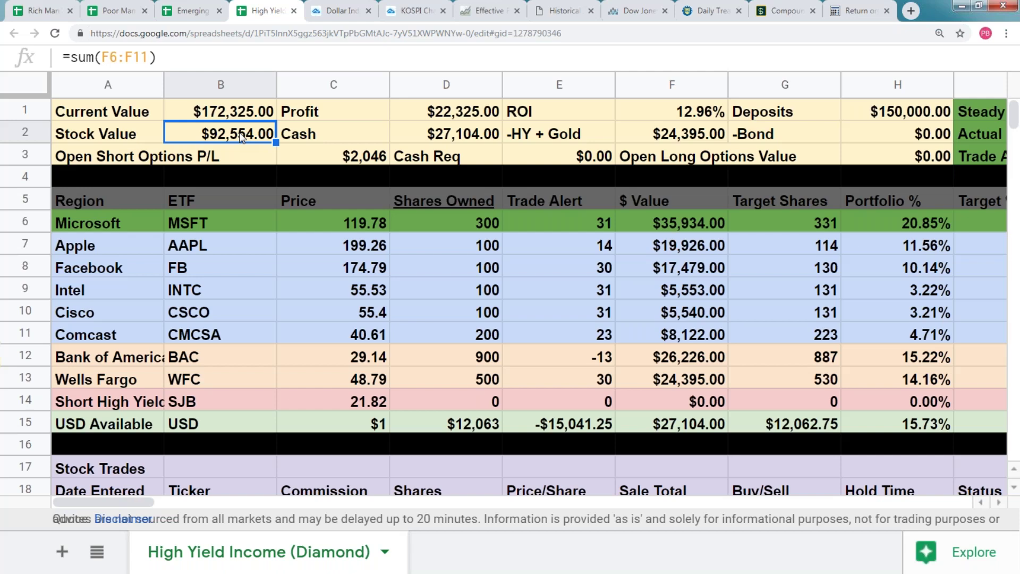
{"action": "left_click", "coordinate": [46, 10]}
{"action": "left_click", "coordinate": [297, 322]}
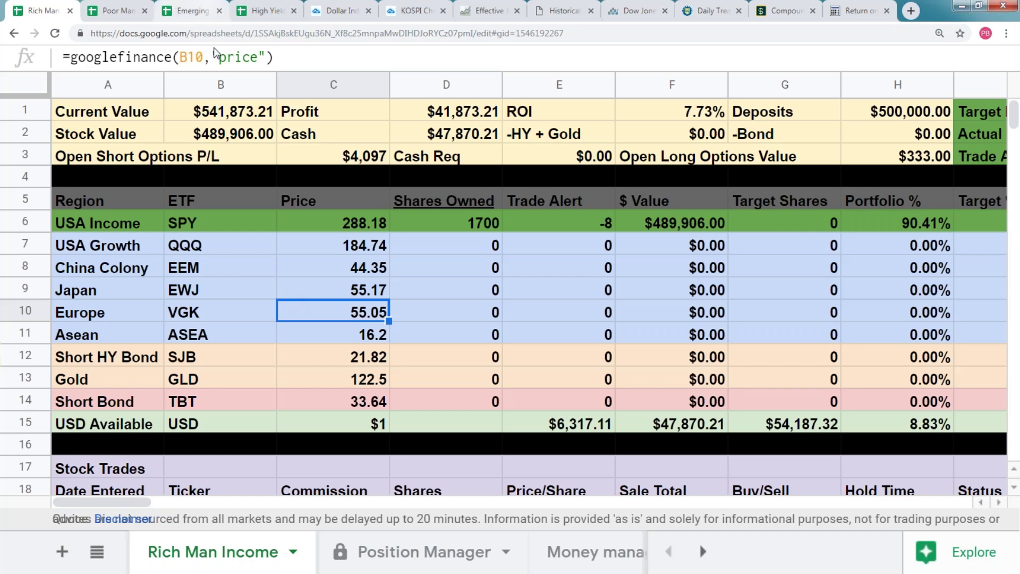
- Switch to the weekly SPY chart and zoom in on the price action from early 2018 to April 2019
{"action": "left_click", "coordinate": [253, 14]}
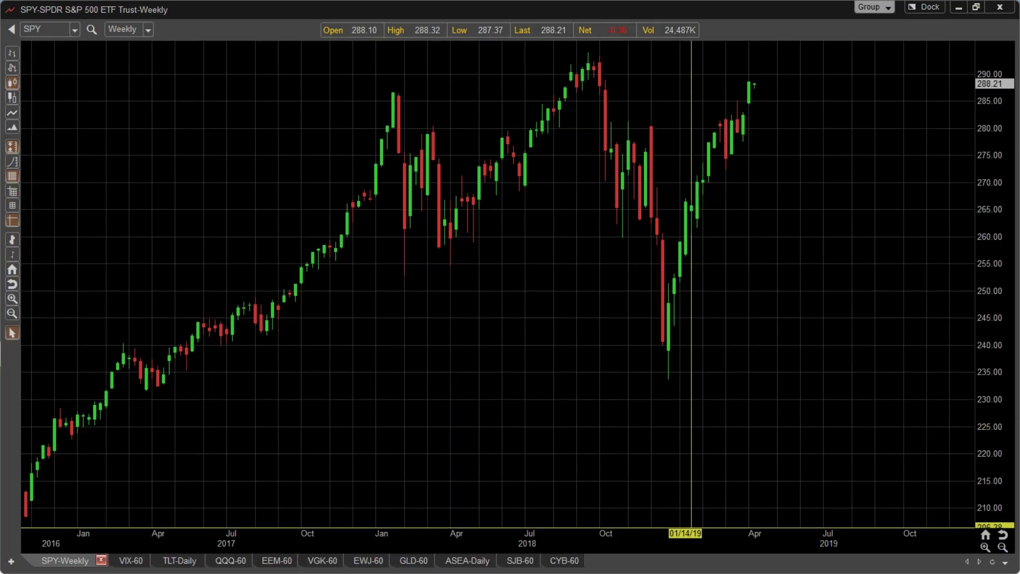
{"action": "left_click_drag", "start_coordinate": [694, 538], "coordinate": [637, 538]}
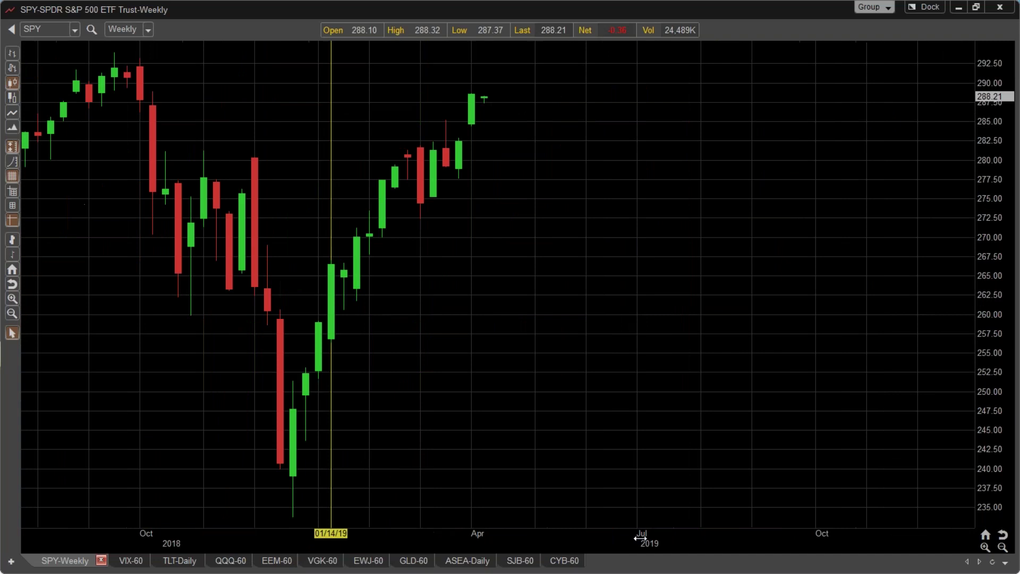
{"action": "left_click_drag", "start_coordinate": [429, 403], "coordinate": [672, 419]}
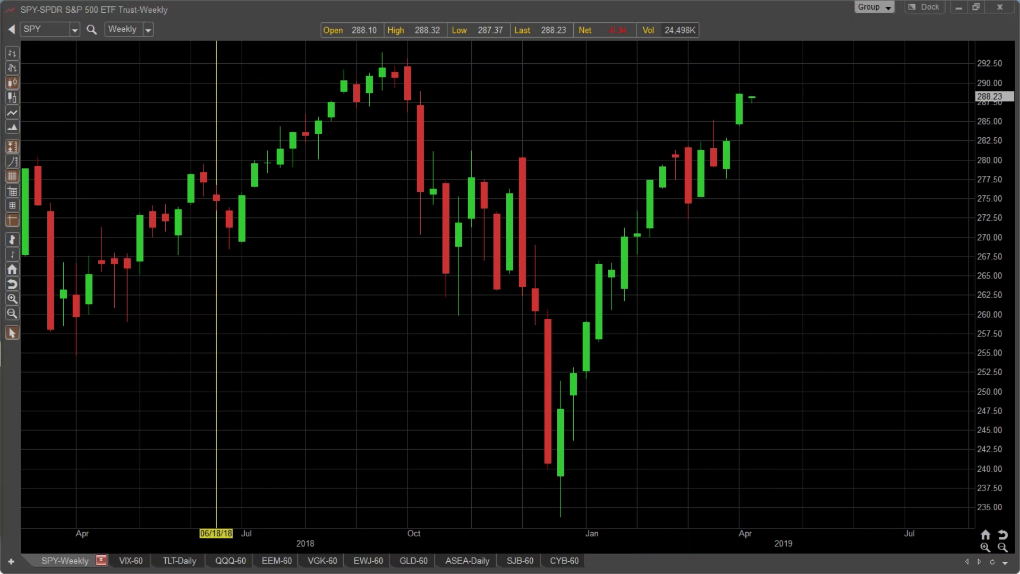
- Switch to the 4-8-2019 presentation in Google Slides, start presenting it and jump to slide 32 with the $100/year savings offer
{"action": "key", "text": "alt+Tab"}
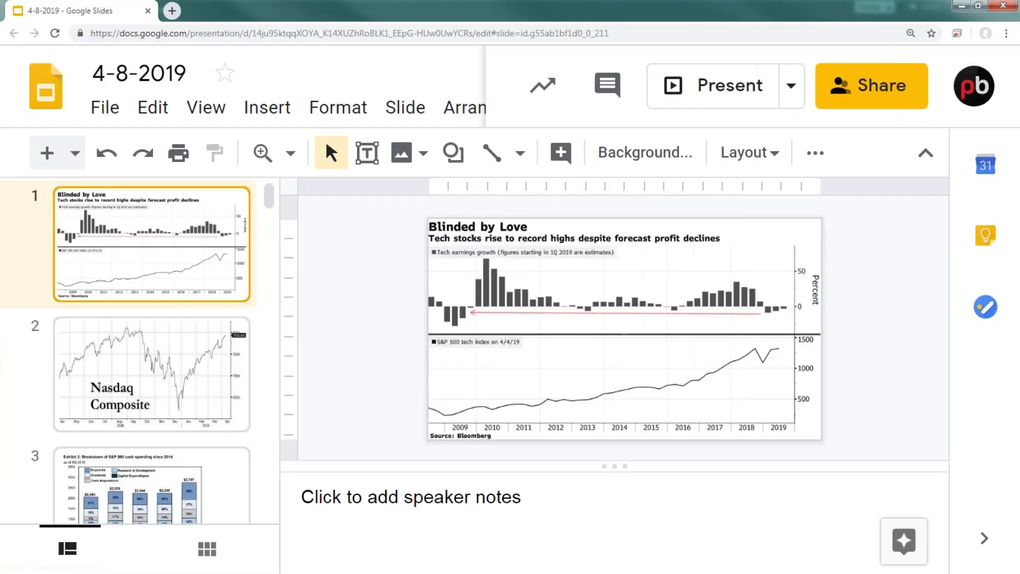
{"action": "key", "text": "ctrl+F5"}
{"action": "left_click", "coordinate": [225, 520]}
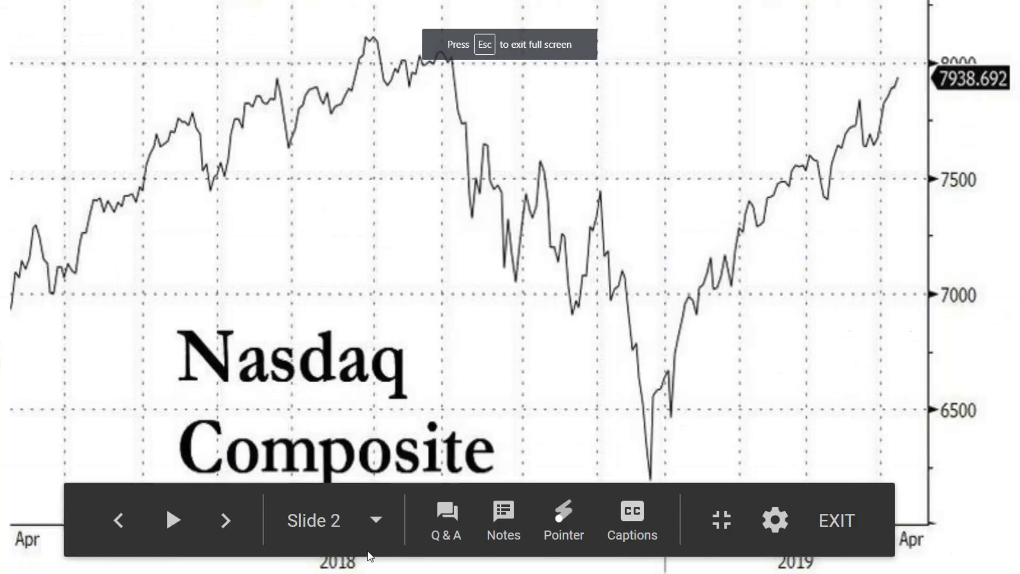
{"action": "left_click", "coordinate": [371, 518]}
{"action": "scroll", "coordinate": [394, 467], "scroll_direction": "down", "scroll_amount": 20}
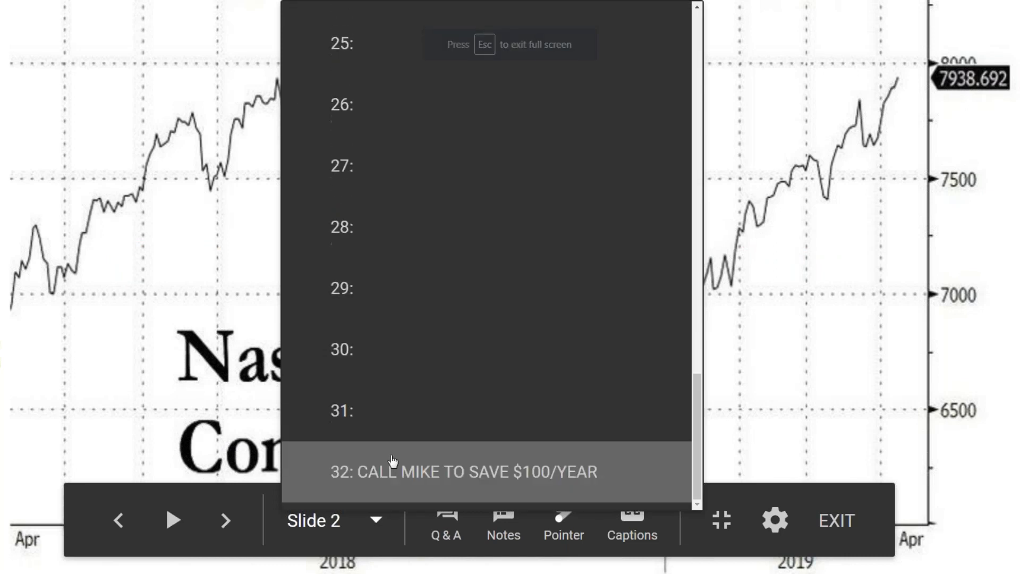
{"action": "left_click", "coordinate": [400, 477]}
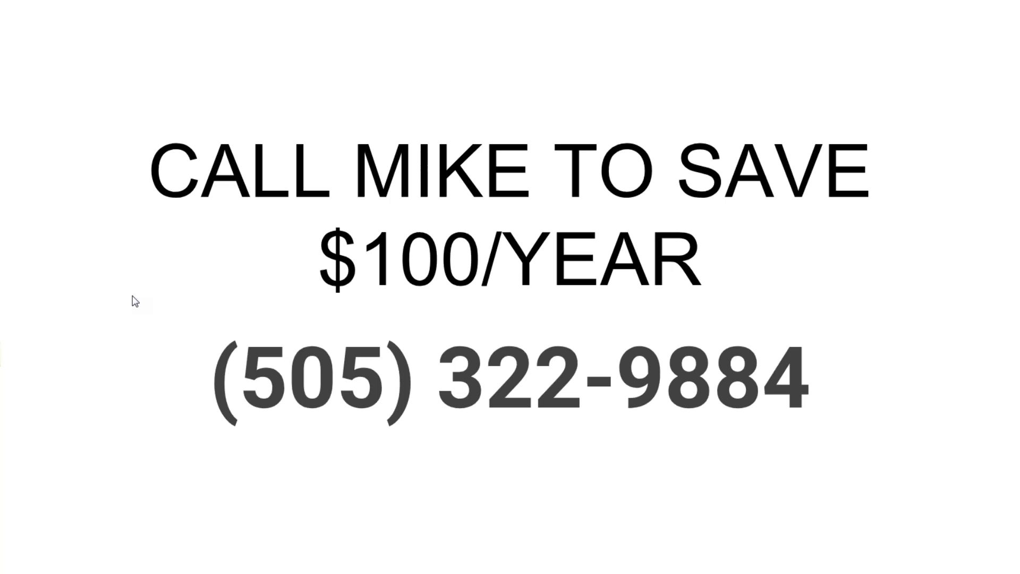
- Leave the slideshow for the High Yield Income sheet and inspect the Wells Fargo price and HY + Gold formulas
{"action": "key", "text": "Escape"}
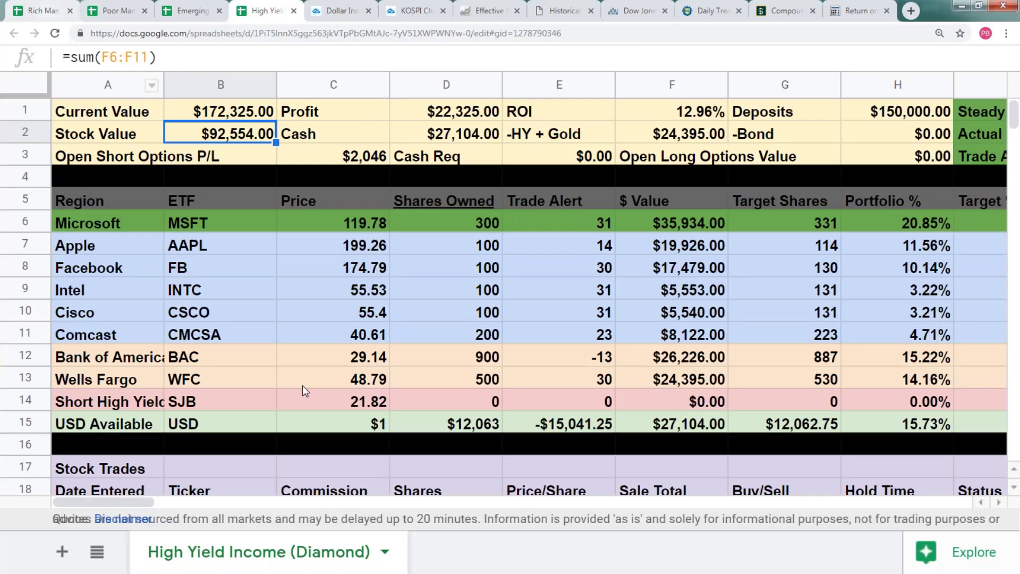
{"action": "left_click", "coordinate": [300, 380]}
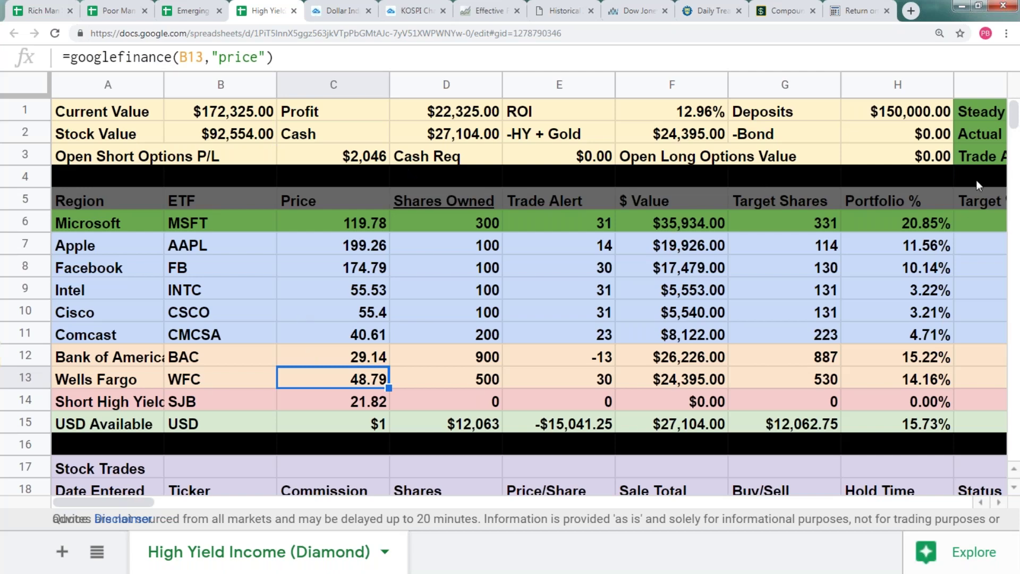
{"action": "left_click", "coordinate": [678, 137]}
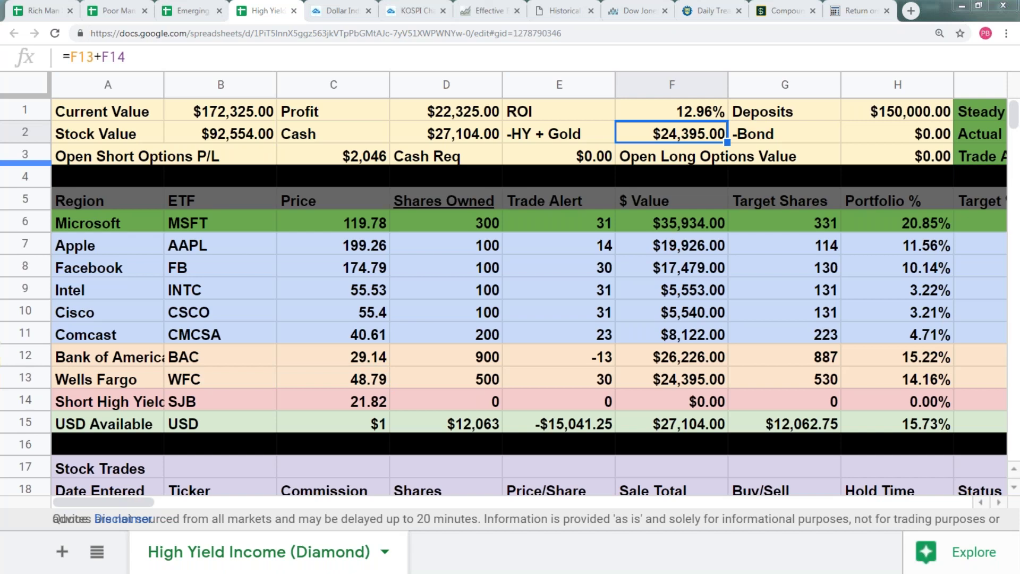
- Go back to the 4-8-2019 deck in Google Slides and present slide 32 full screen again
{"action": "key", "text": "alt+Tab"}
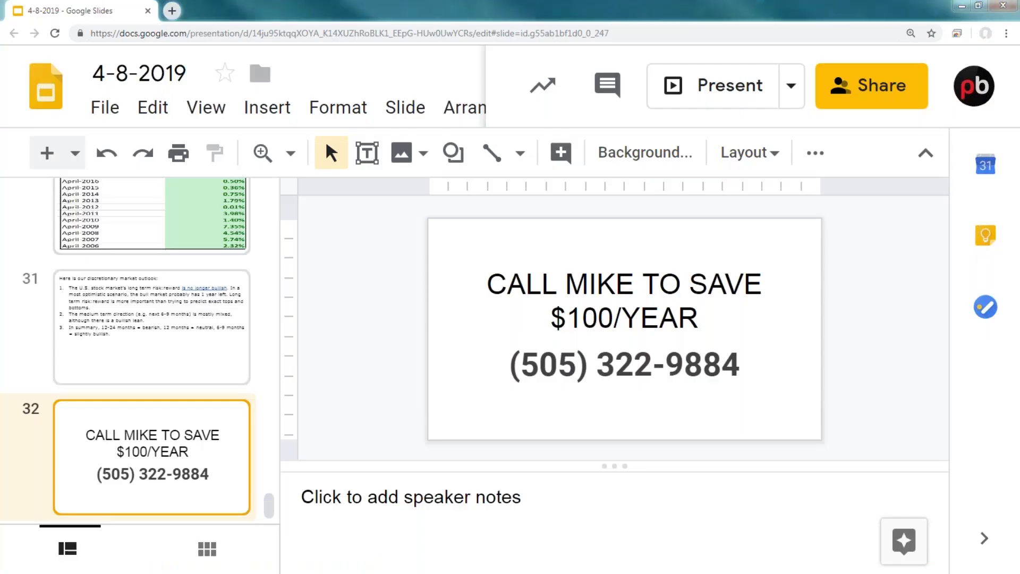
{"action": "left_click", "coordinate": [758, 93]}
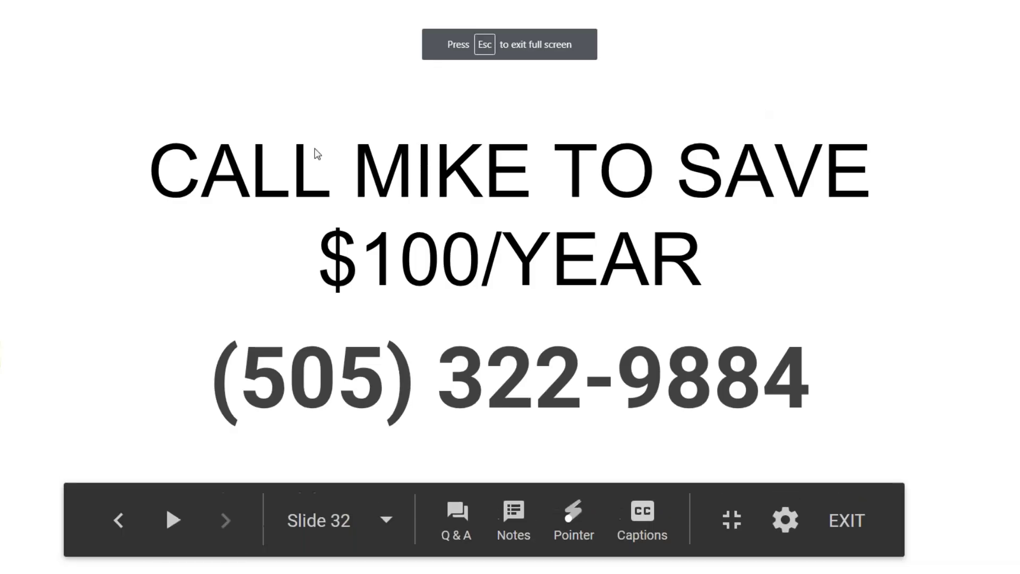